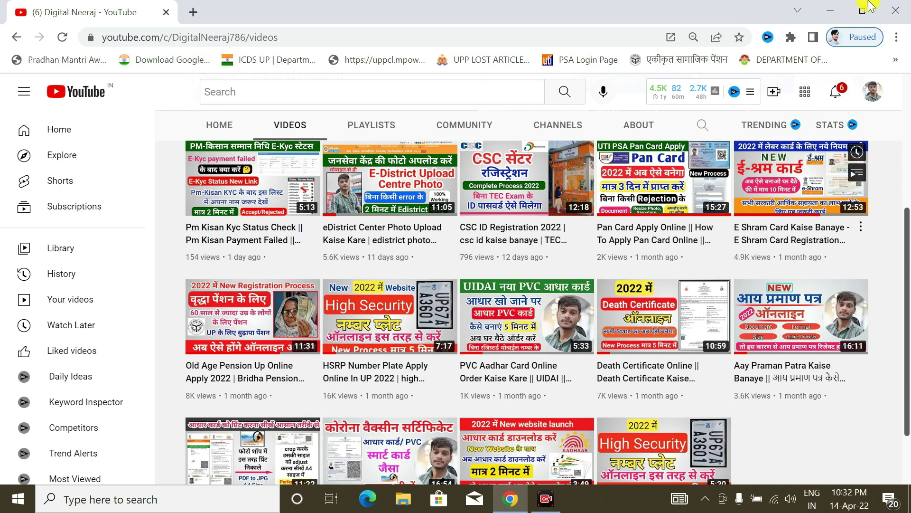
Step: Minimize the browser window and refresh the desktop
left_click(832, 9)
right_click(316, 123)
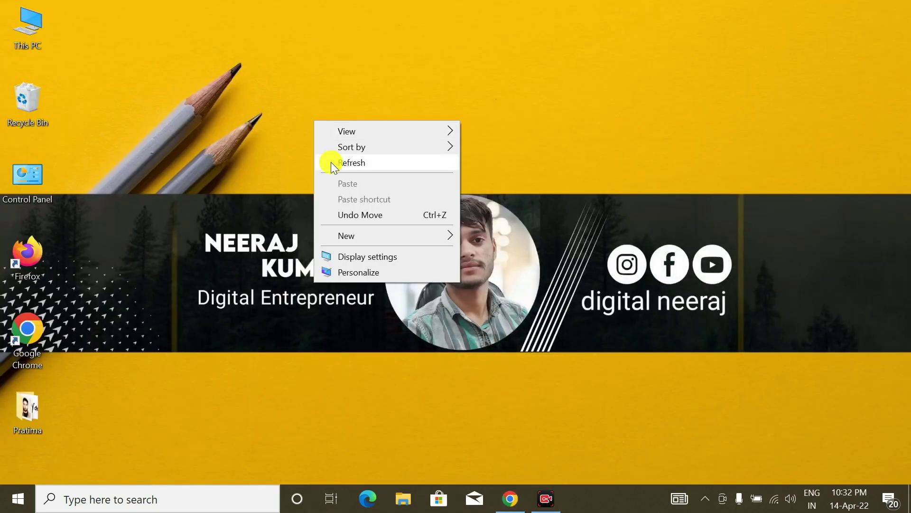
left_click(331, 163)
right_click(314, 104)
left_click(338, 146)
right_click(331, 121)
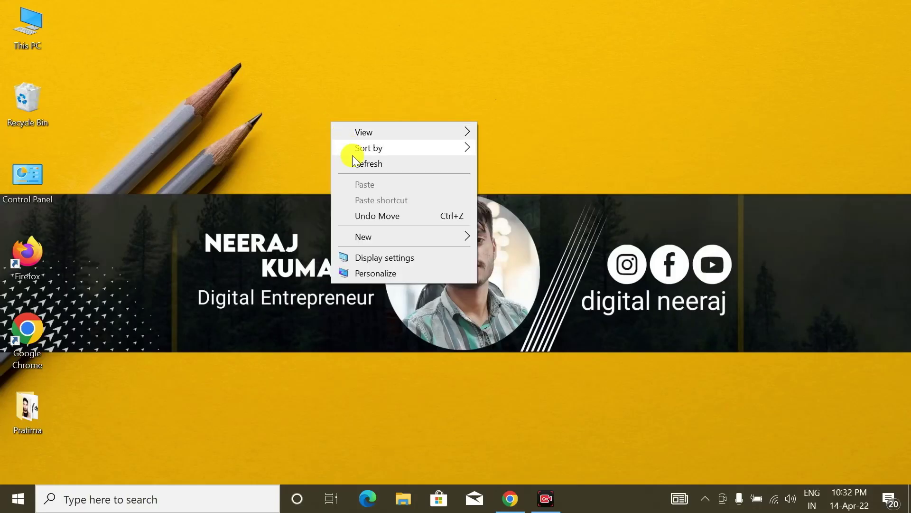
left_click(354, 161)
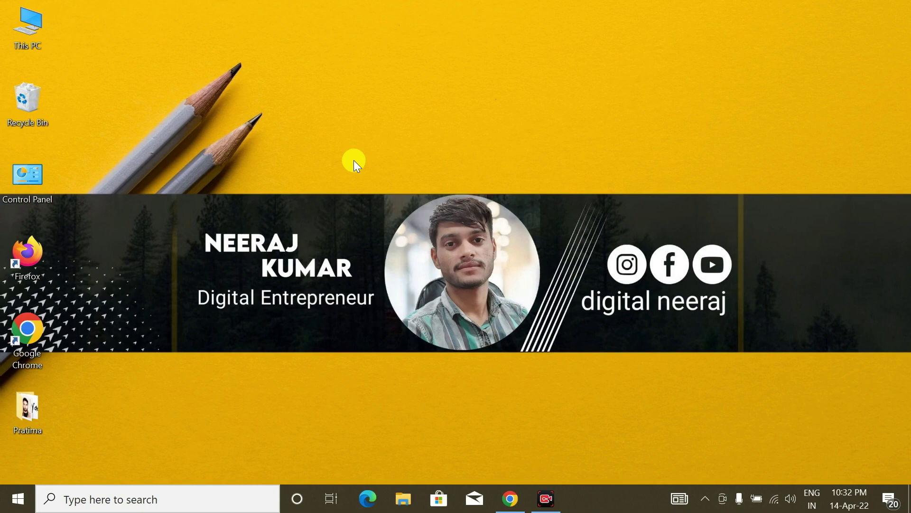
Step: Find and open Control Panel, maximize it, and show the list of installed programs for uninstalling
left_click(118, 496)
type("c")
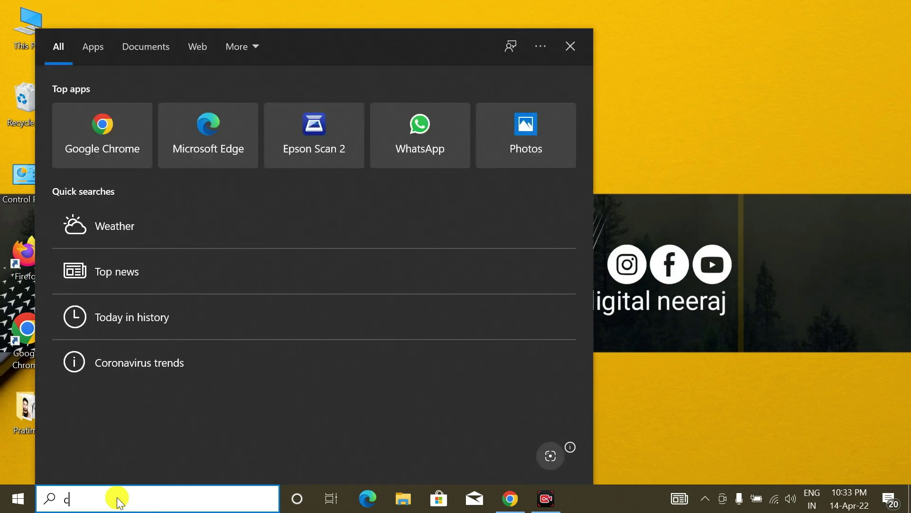
type("on")
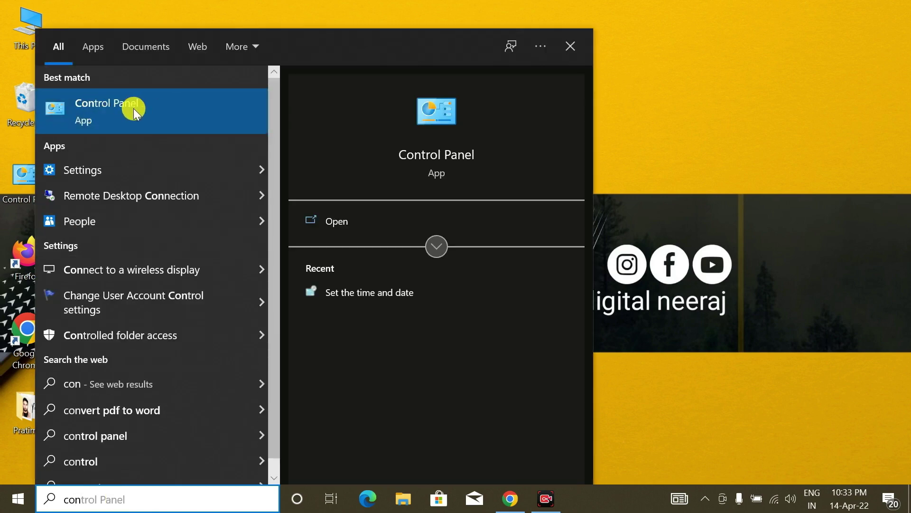
left_click(118, 107)
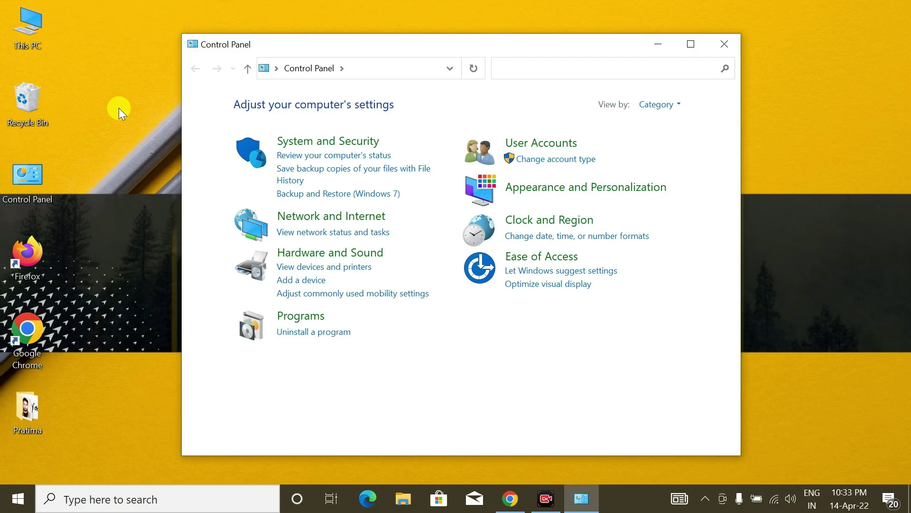
left_click(690, 44)
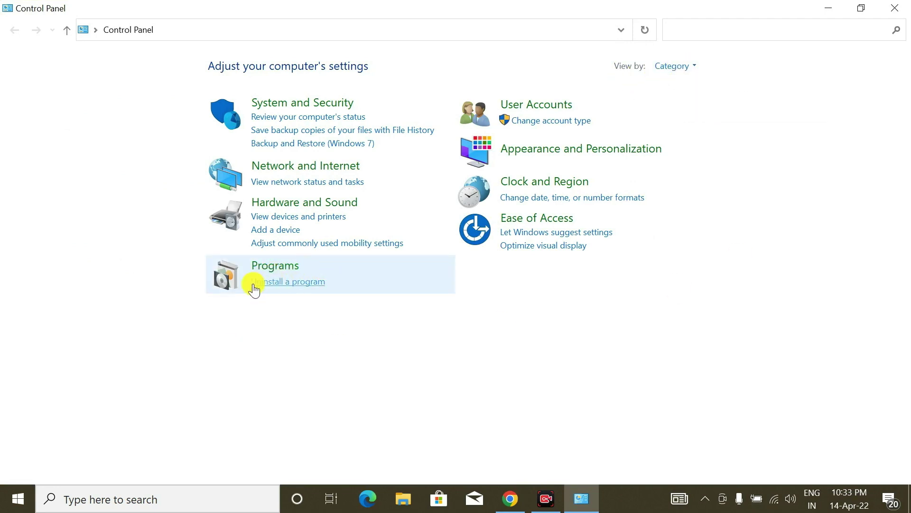
left_click(306, 284)
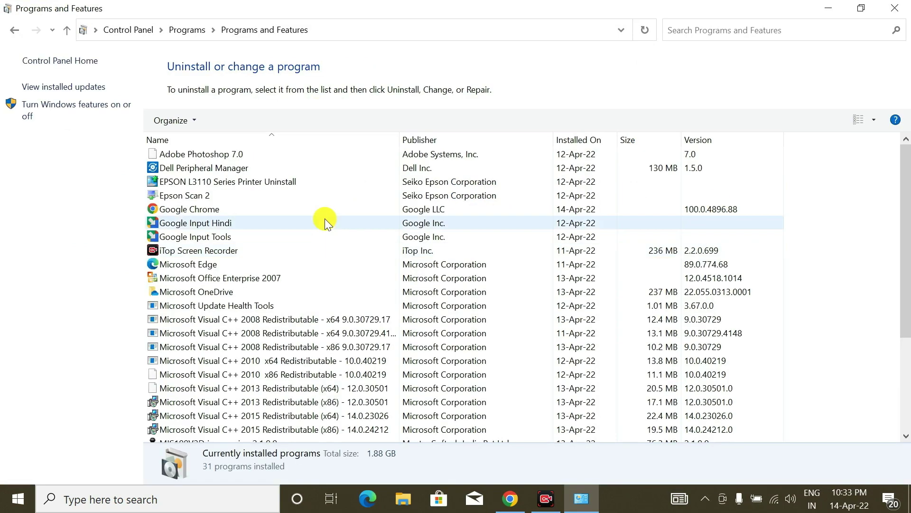
Step: Uninstall Morpho RD Service Driver version 2.0.1.46 with all of its components
scroll(304, 261, "down", 2)
scroll(273, 307, "down", 2)
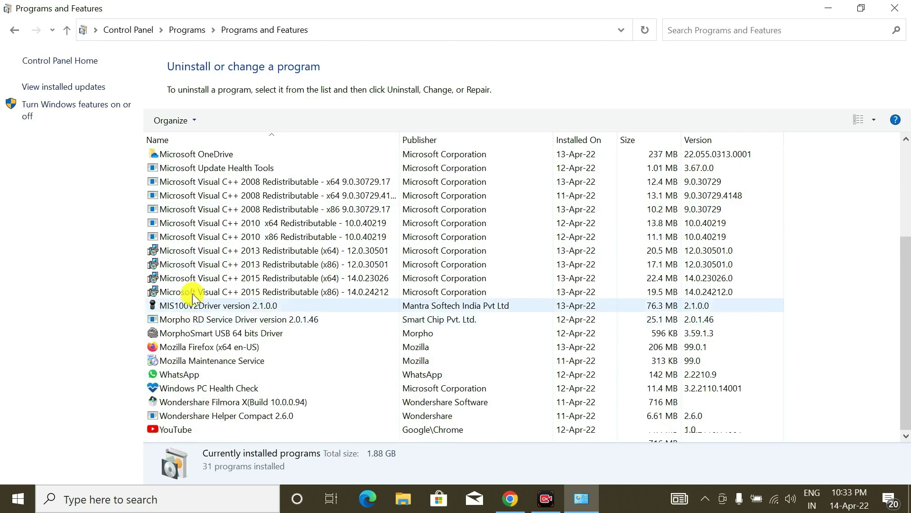
scroll(187, 291, "up", 2)
scroll(195, 327, "down", 2)
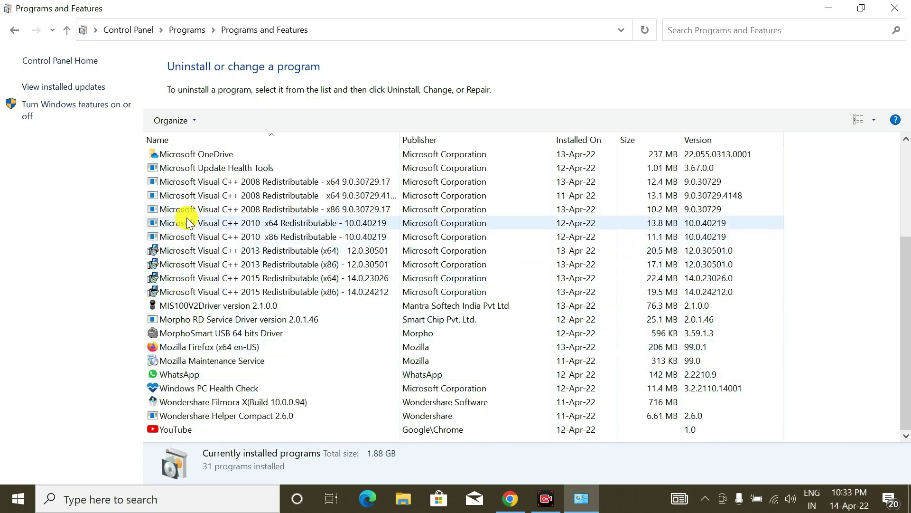
scroll(178, 284, "up", 2)
scroll(187, 275, "down", 3)
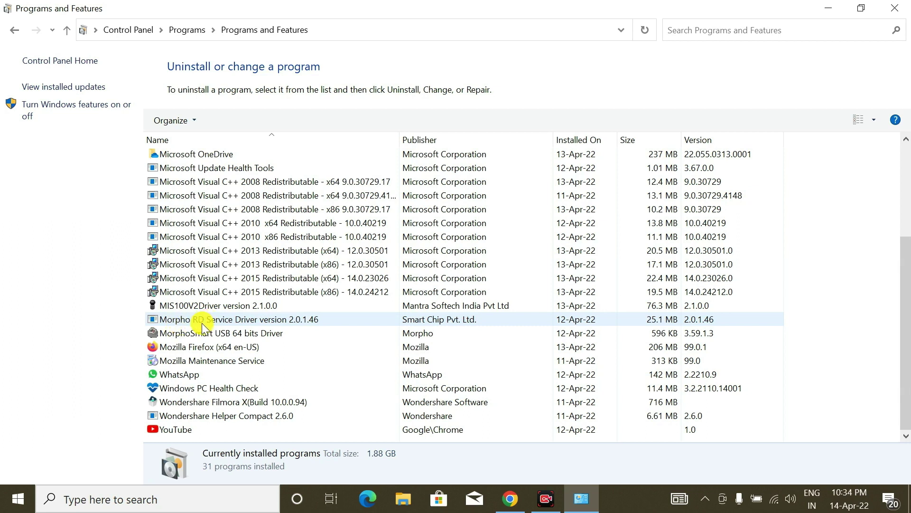
left_click(197, 321)
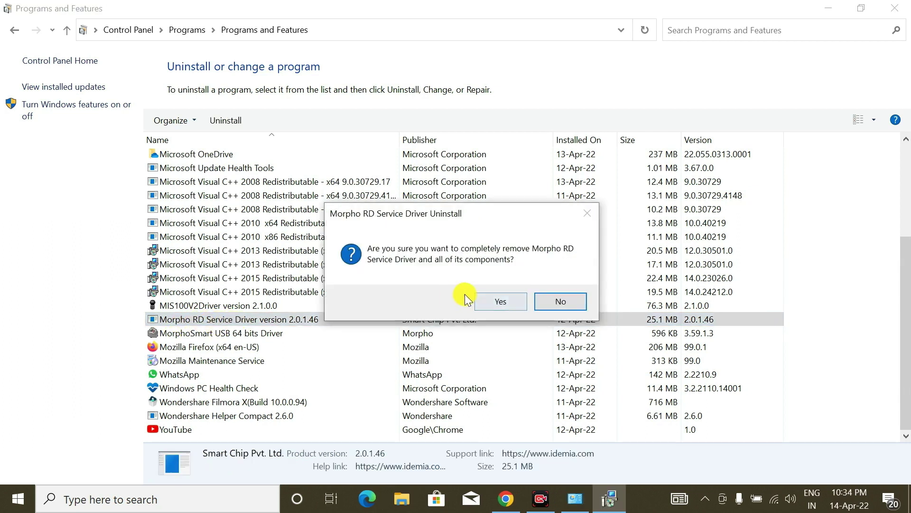
left_click(480, 299)
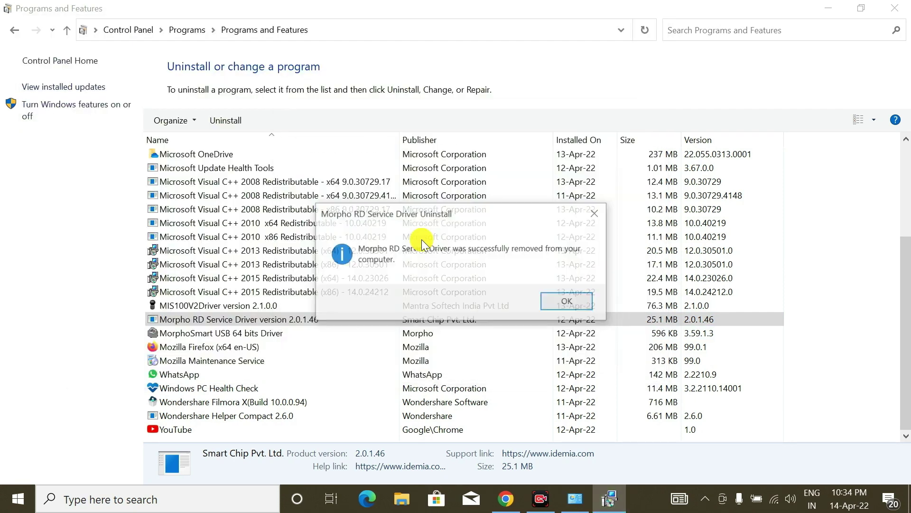
left_click(566, 305)
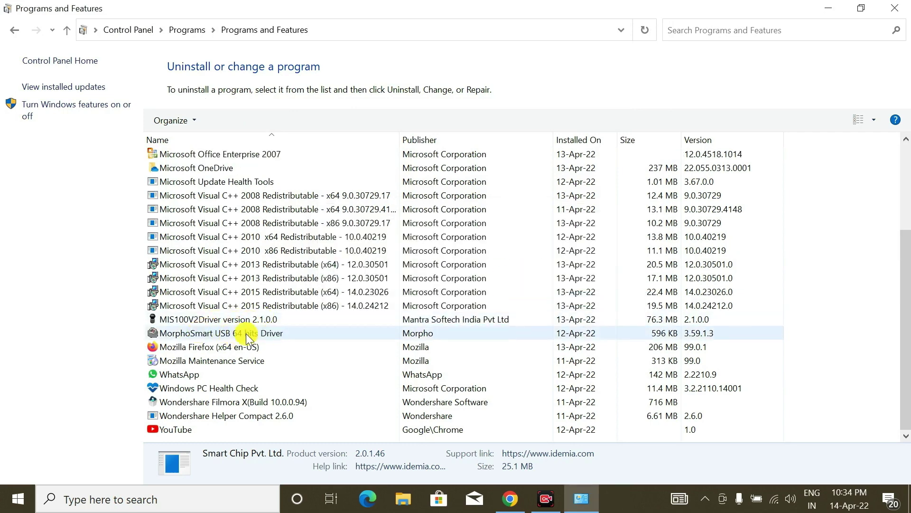
Step: Uninstall MorphoSmart USB 64 bits Driver, letting it automatically close the running applications, and close the Programs and Features window
double_click(215, 335)
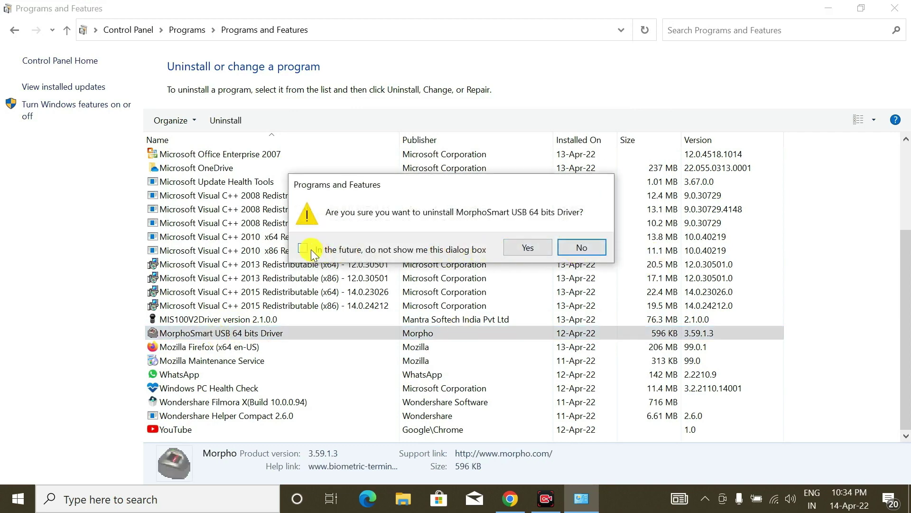
left_click(518, 248)
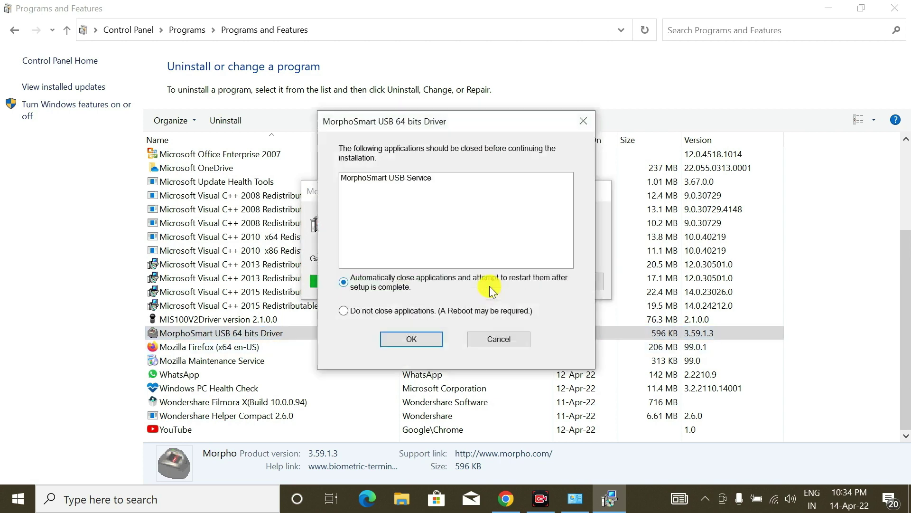
left_click(402, 339)
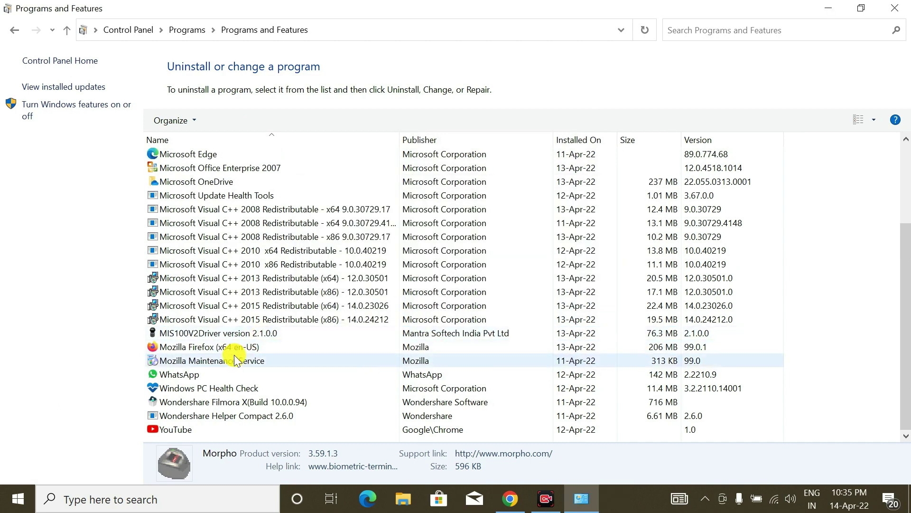
scroll(234, 331, "up", 3)
scroll(239, 331, "down", 3)
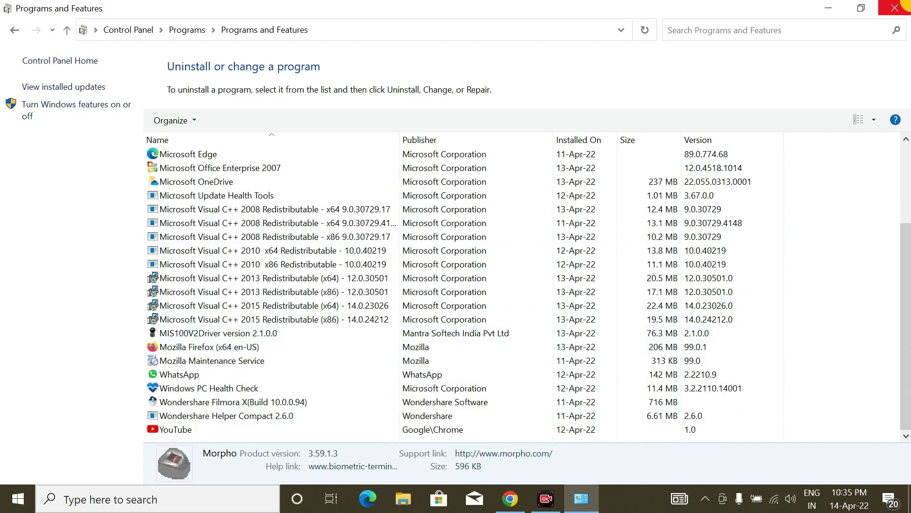
left_click(897, 7)
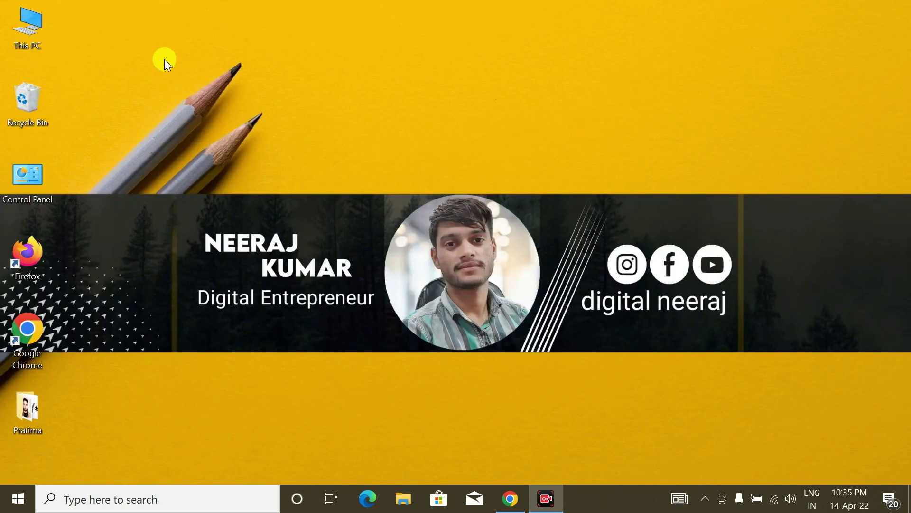
Step: Delete the MORPHORDLOG and MorphoRdServiceL0Soft folders from Local Disk (C:)
double_click(32, 22)
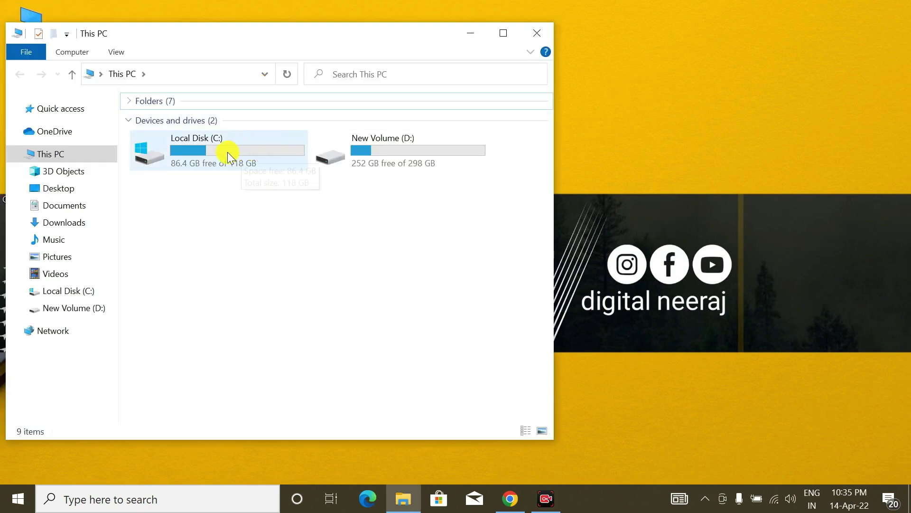
double_click(240, 153)
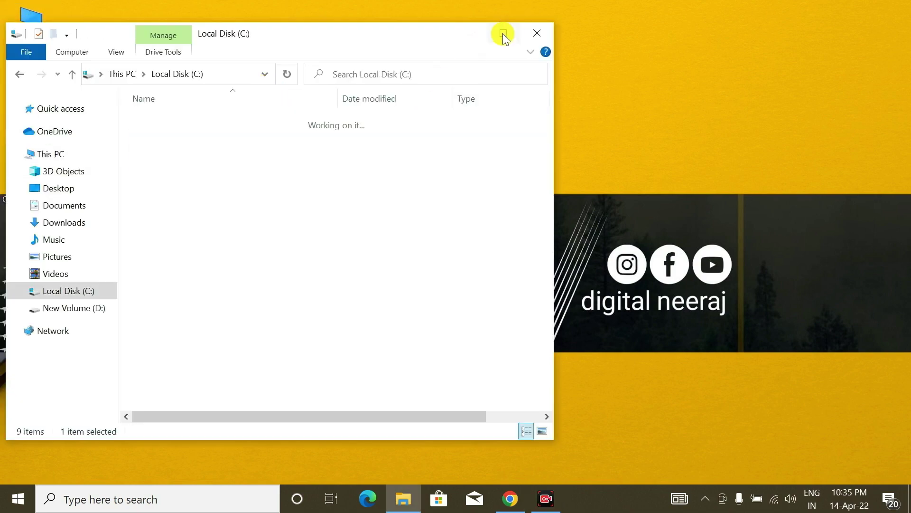
left_click(504, 33)
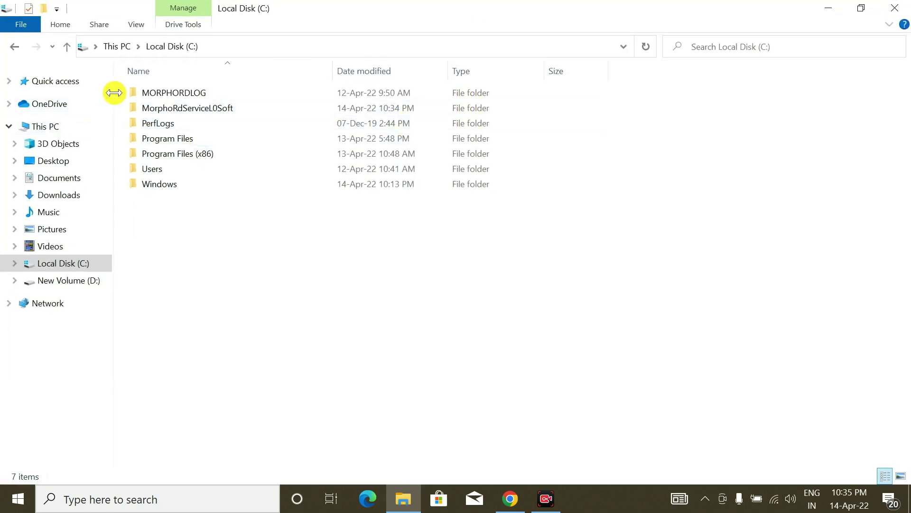
left_click_drag(121, 90, 175, 109)
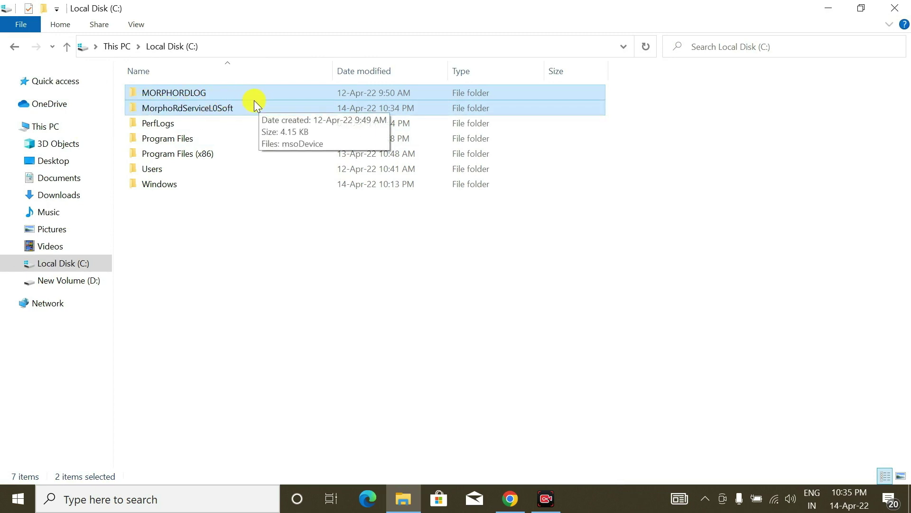
key("Delete")
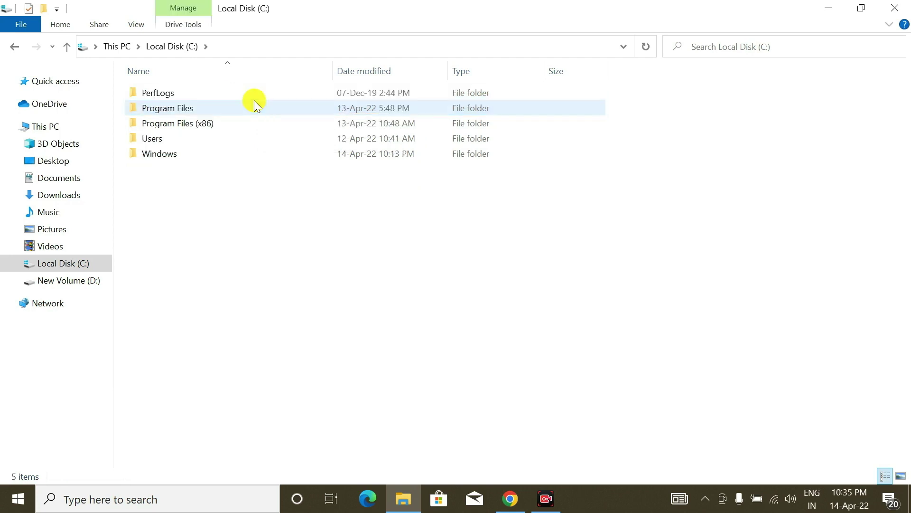
Step: Start Disk Cleanup from the properties of Local Disk (C:)
left_click(15, 49)
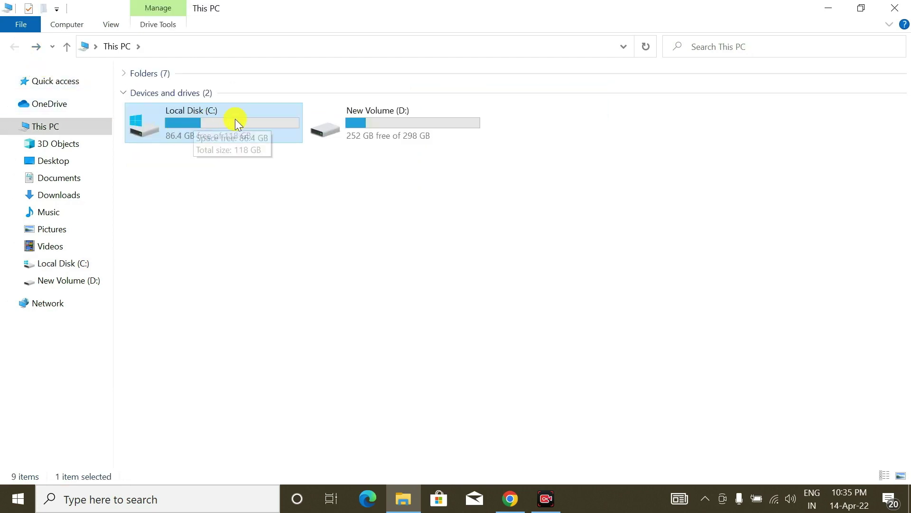
right_click(221, 120)
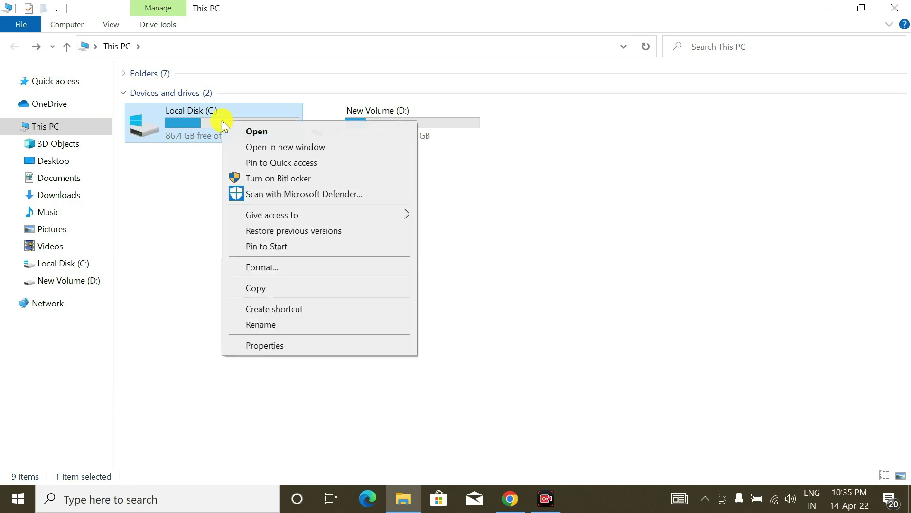
left_click(280, 345)
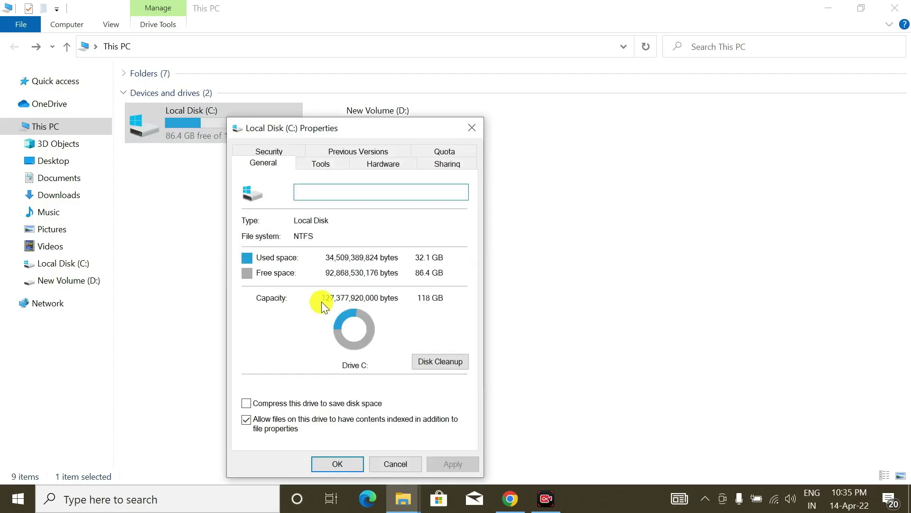
left_click(439, 363)
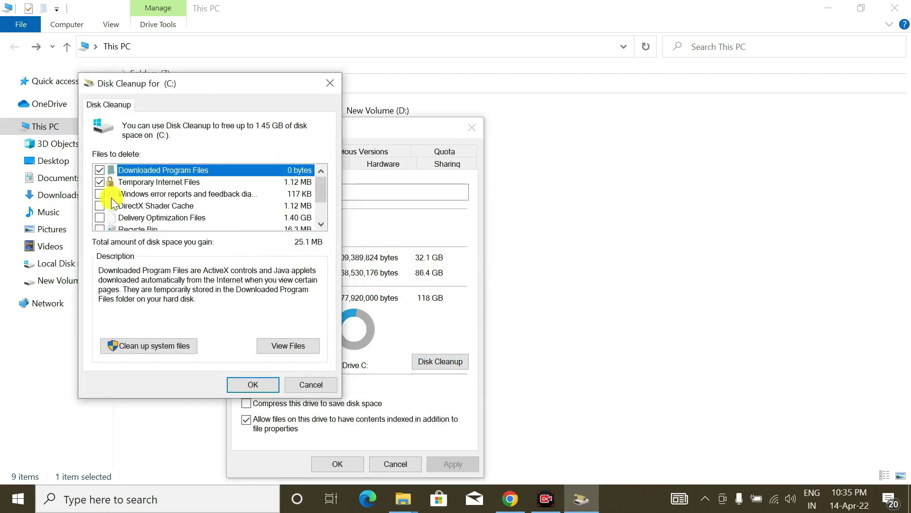
Step: Add Windows error reports, DirectX Shader Cache, Delivery Optimization Files, Recycle Bin and Temporary files to the cleanup, permanently delete everything selected, and close the drive properties
left_click(99, 194)
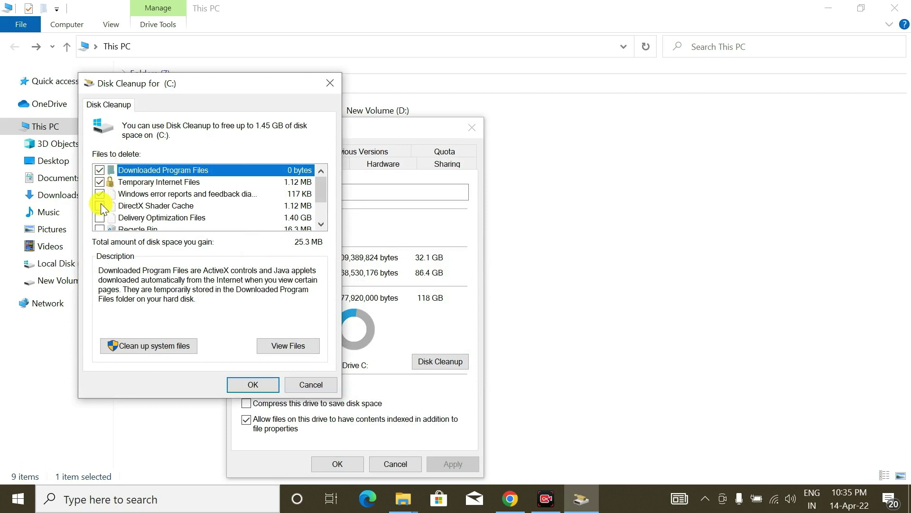
left_click(99, 206)
scroll(100, 195, "down", 1)
left_click(100, 193)
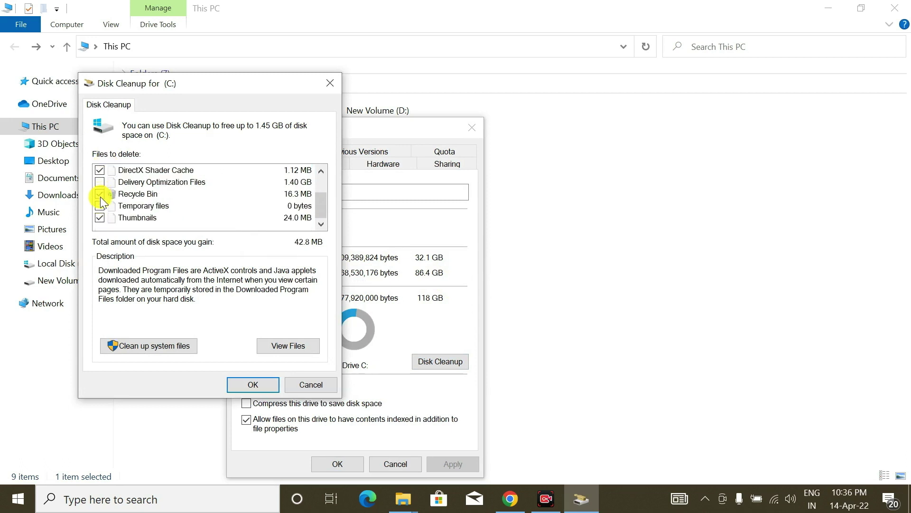
left_click(99, 182)
left_click(99, 206)
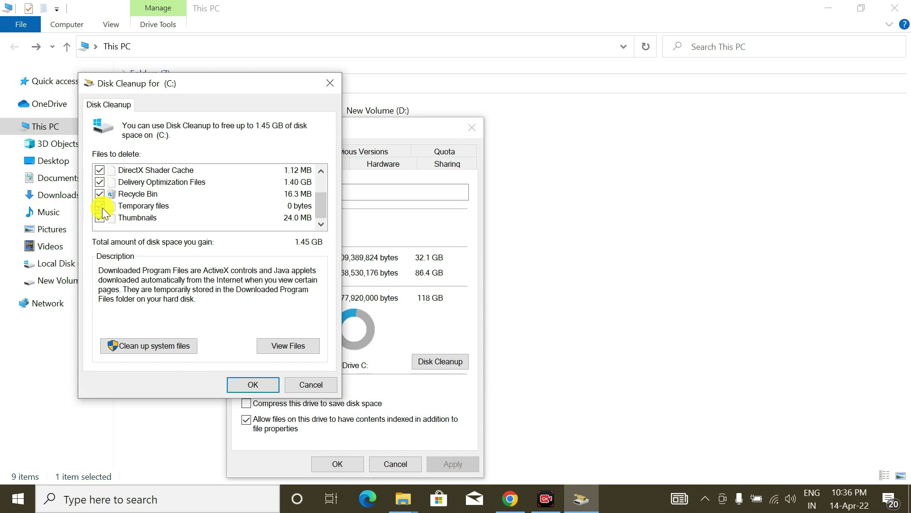
scroll(128, 207, "up", 1)
scroll(123, 202, "down", 1)
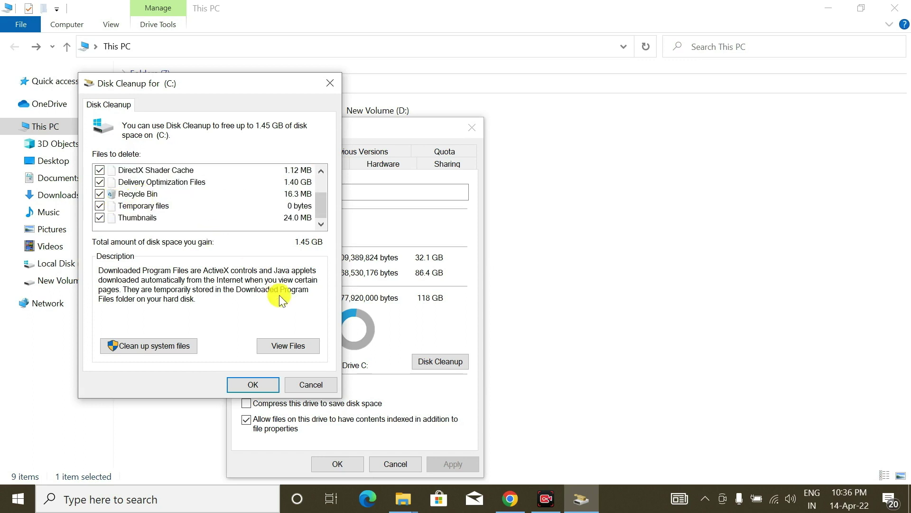
left_click(252, 384)
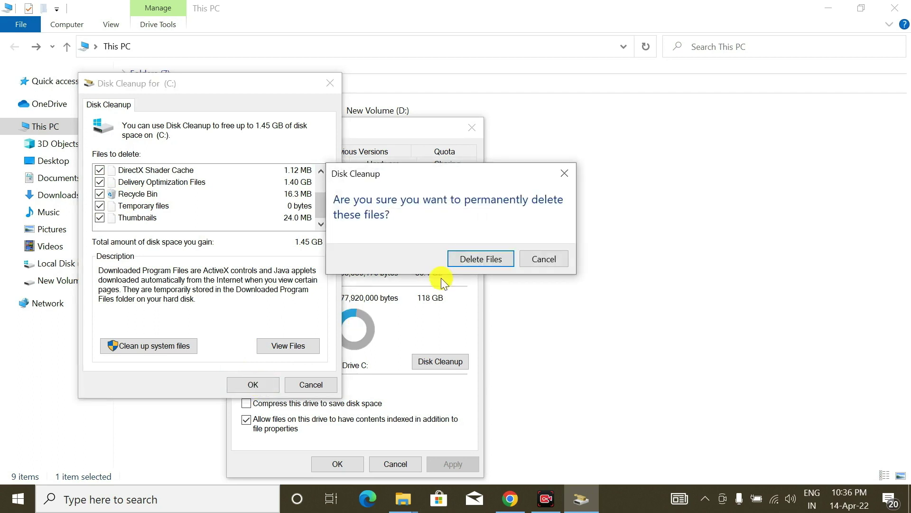
left_click(481, 259)
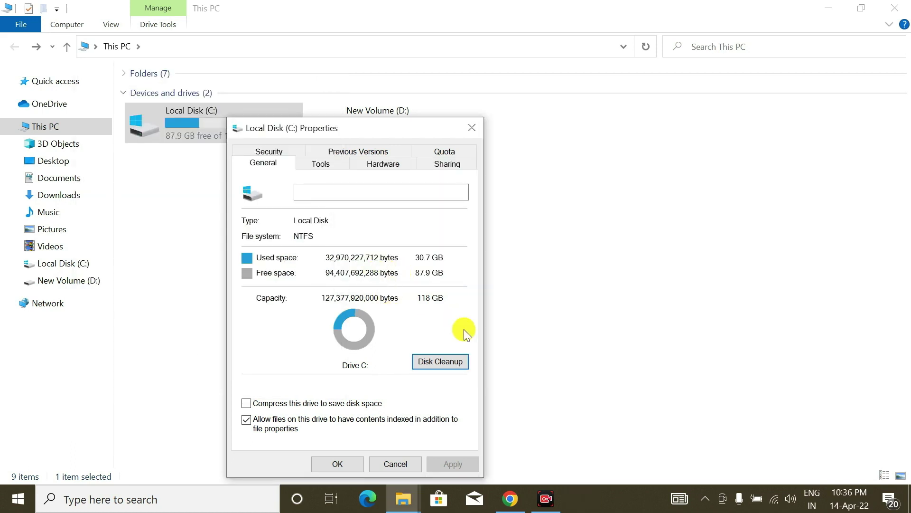
left_click(468, 133)
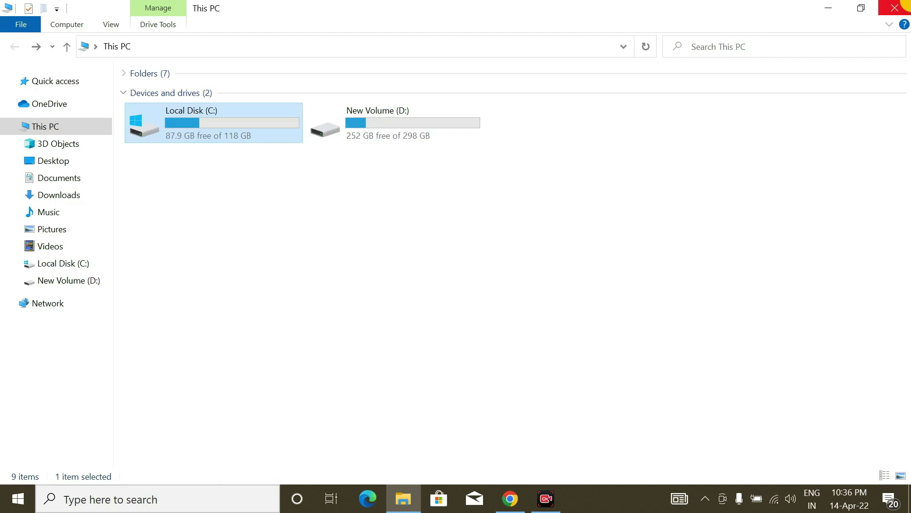
Step: Close File Explorer and open the RD Service Online website in Google Chrome through a search for "morpho rd service"
left_click(904, 6)
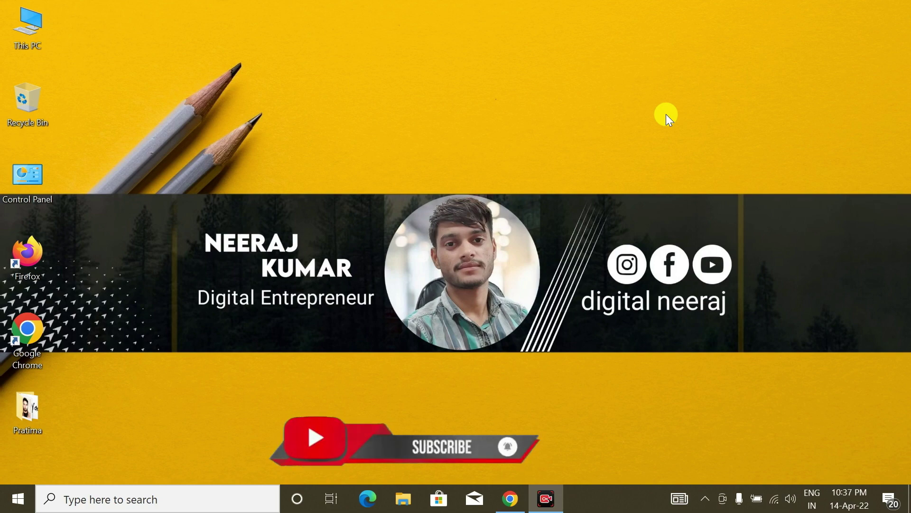
left_click(507, 498)
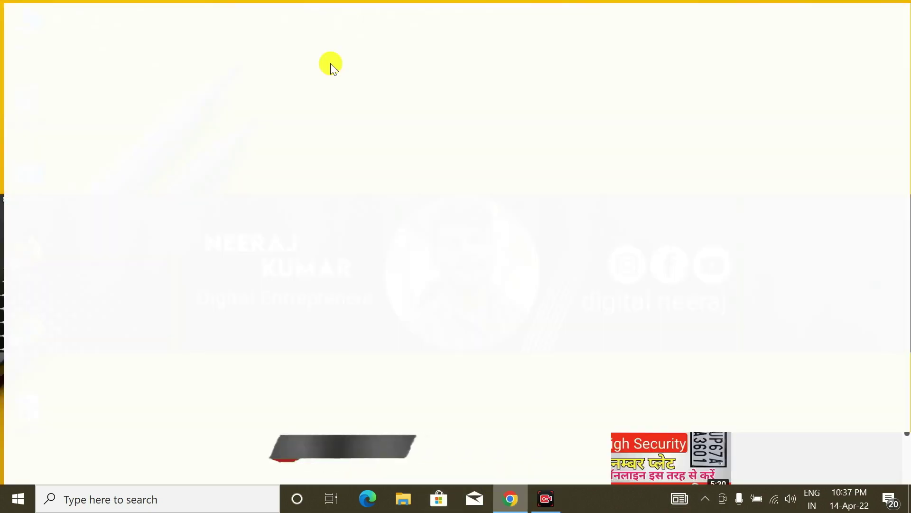
left_click(193, 12)
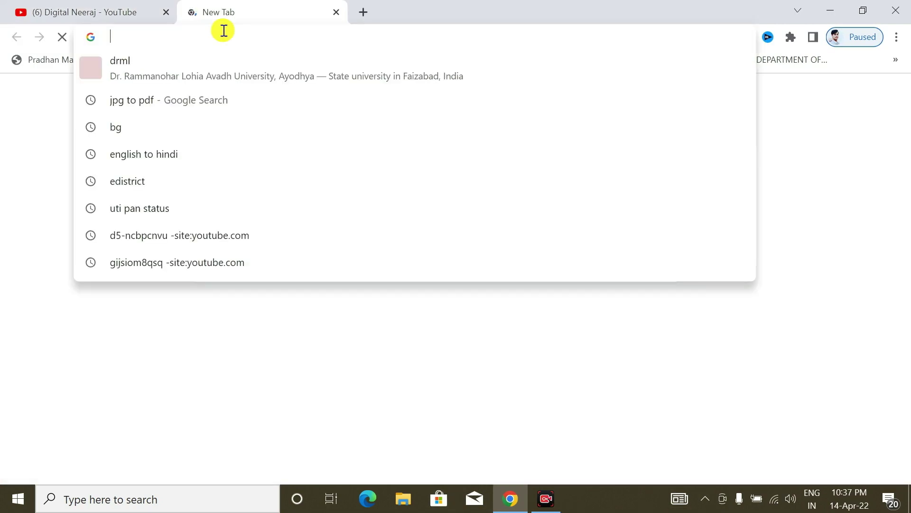
type("marf")
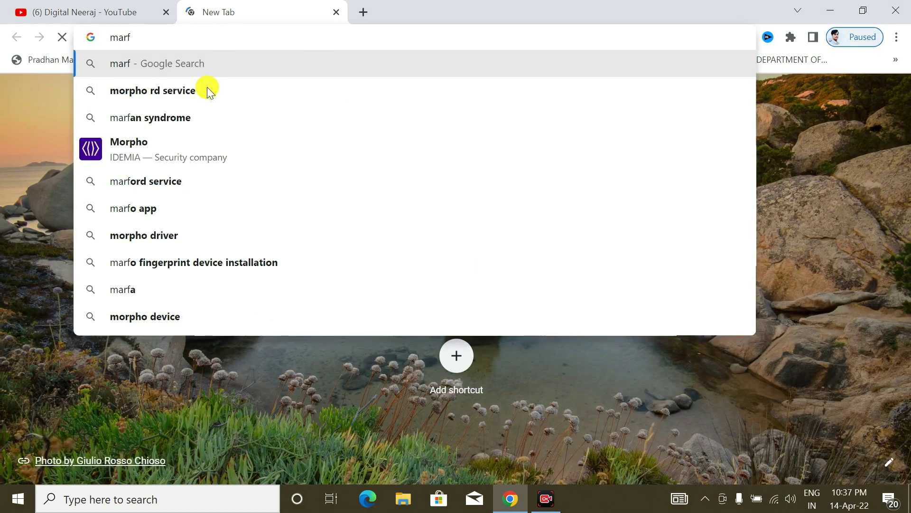
left_click(207, 87)
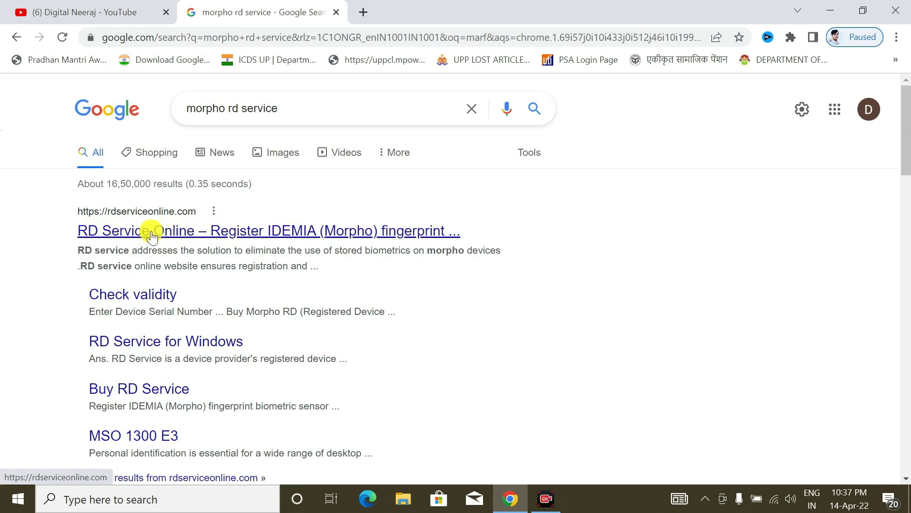
left_click(246, 233)
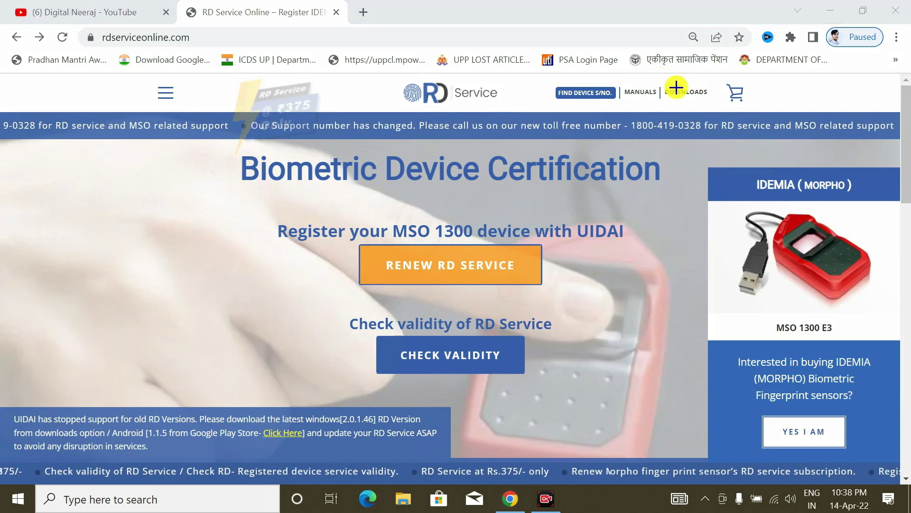
Step: Download the Windows (https/localhost) RD Service driver from the RD Service Online website
left_click_drag(662, 84, 712, 99)
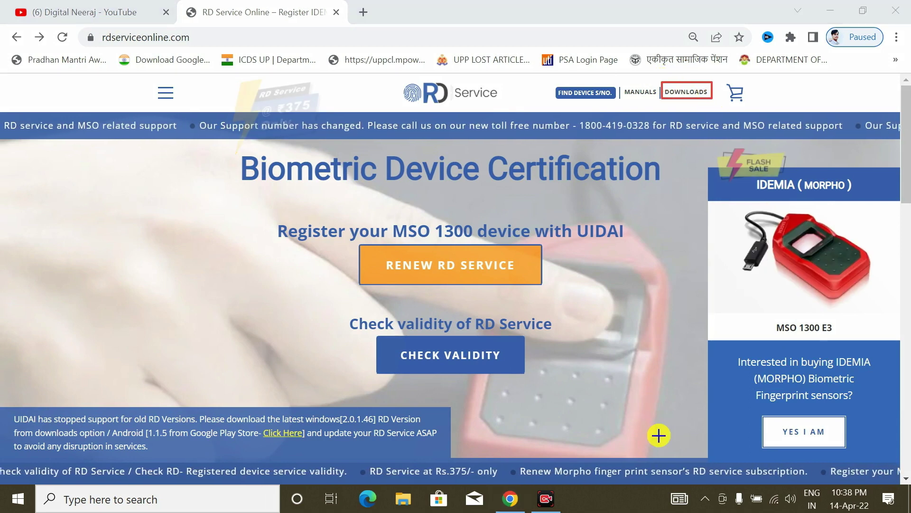
left_click(685, 88)
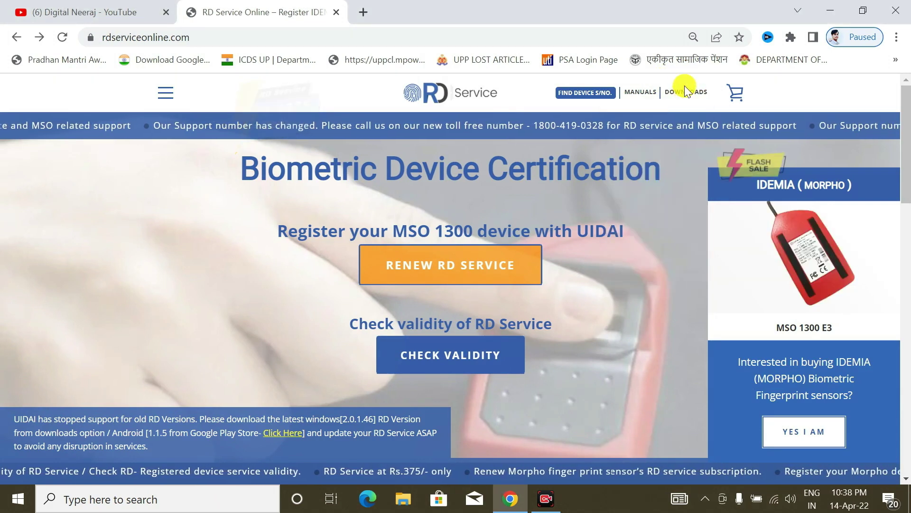
mouse_move(685, 93)
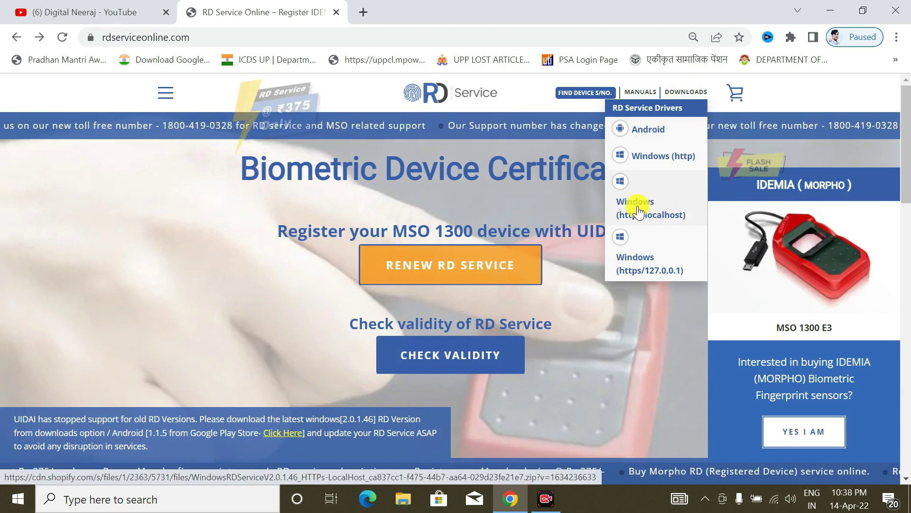
left_click(663, 213)
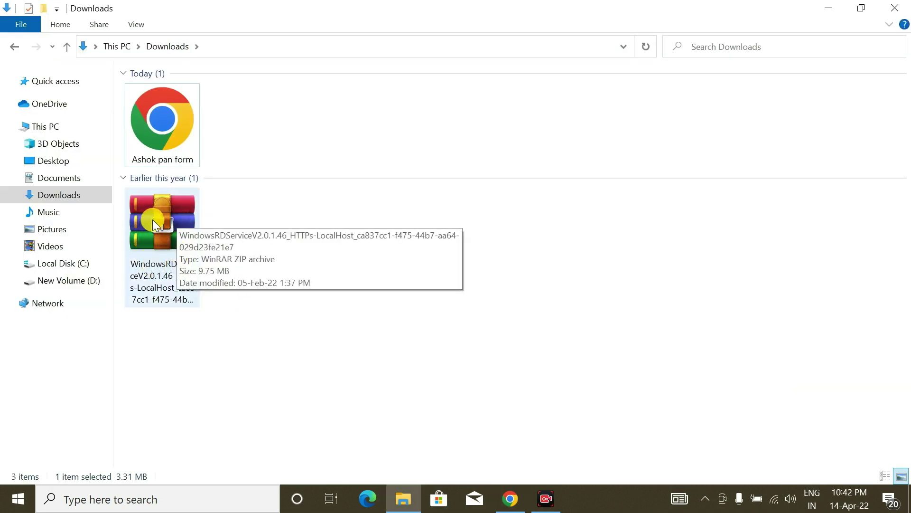
Step: Extract the downloaded WindowsRDServiceV2.0.1.46_HTTPs-LocalHost archive in Downloads into a folder of the same name
left_click(172, 226)
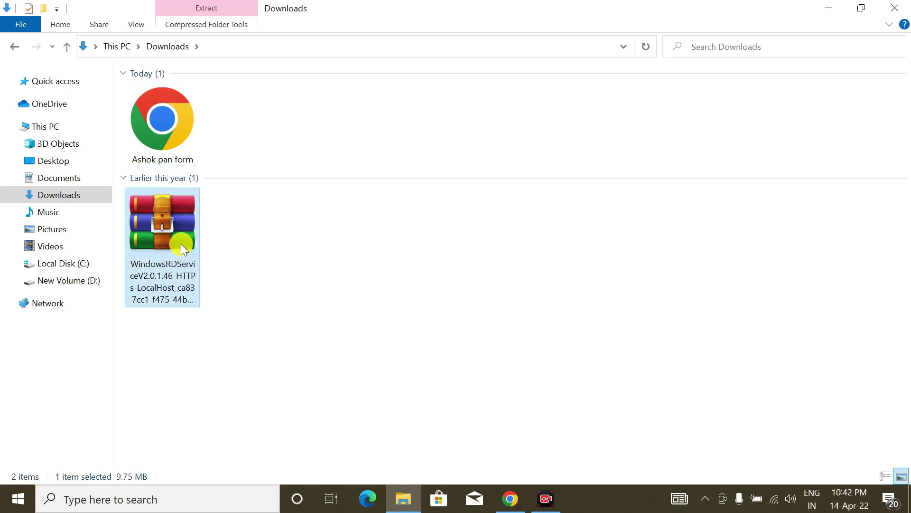
right_click(149, 211)
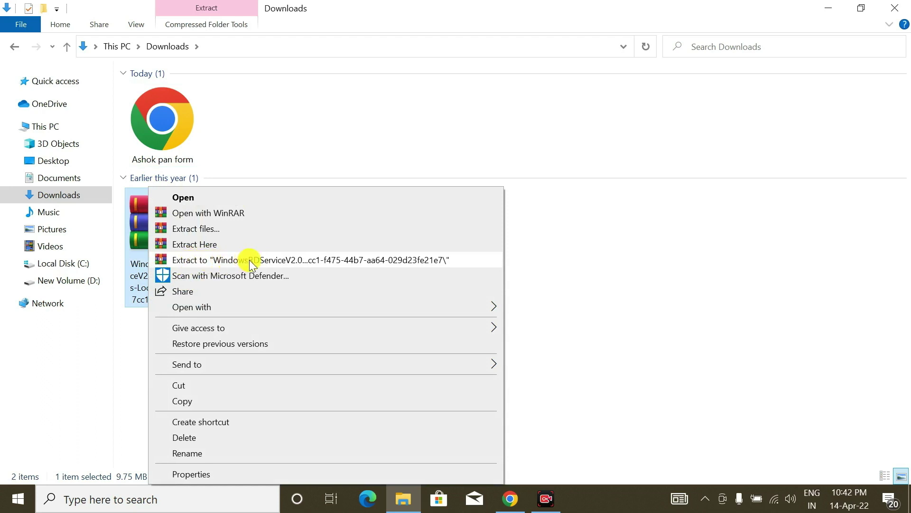
left_click(210, 260)
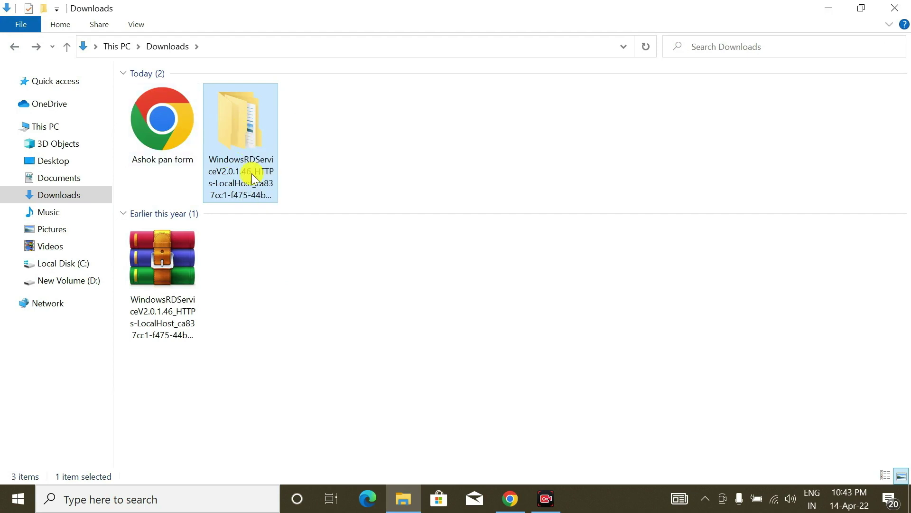
Step: Go through the extracted folder to its inner WindowsRDServiceV2.0.1.46_HTTPs-LocalHost folder and select the WindowsRDService_HTTPs-LocalHost setup application
double_click(254, 133)
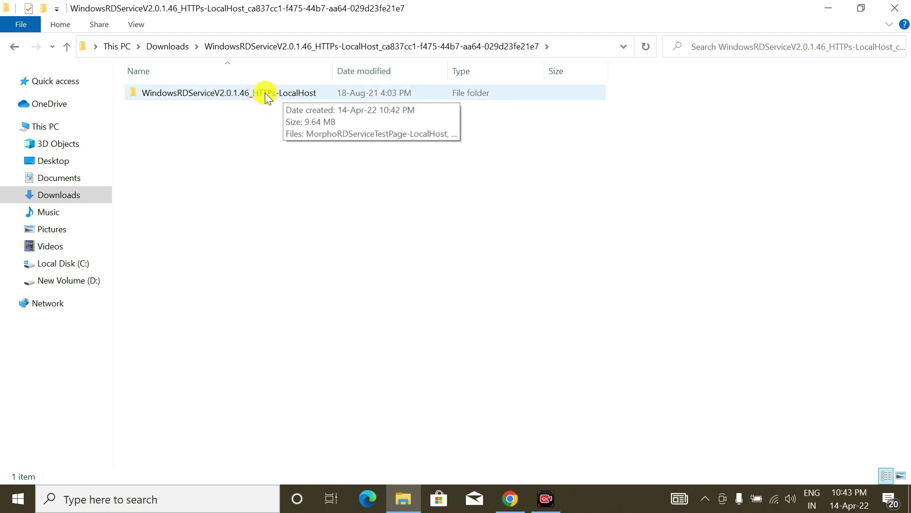
double_click(236, 91)
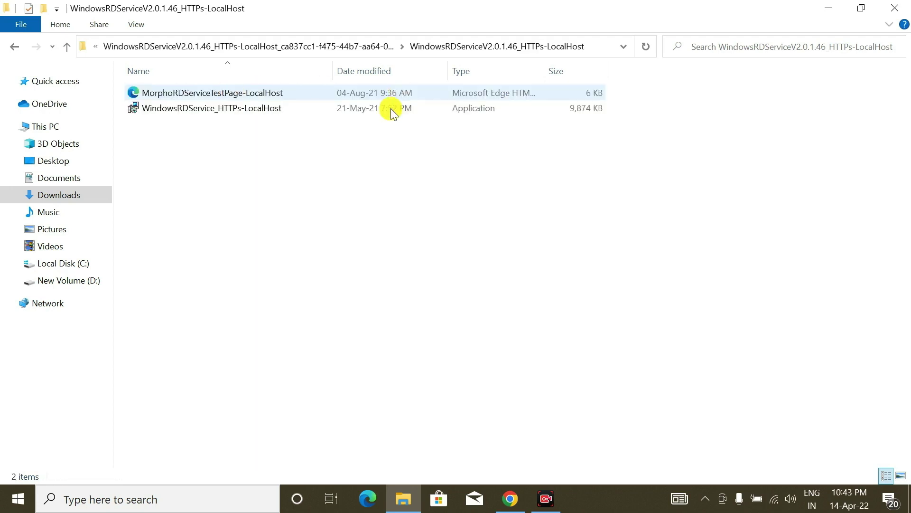
left_click(198, 115)
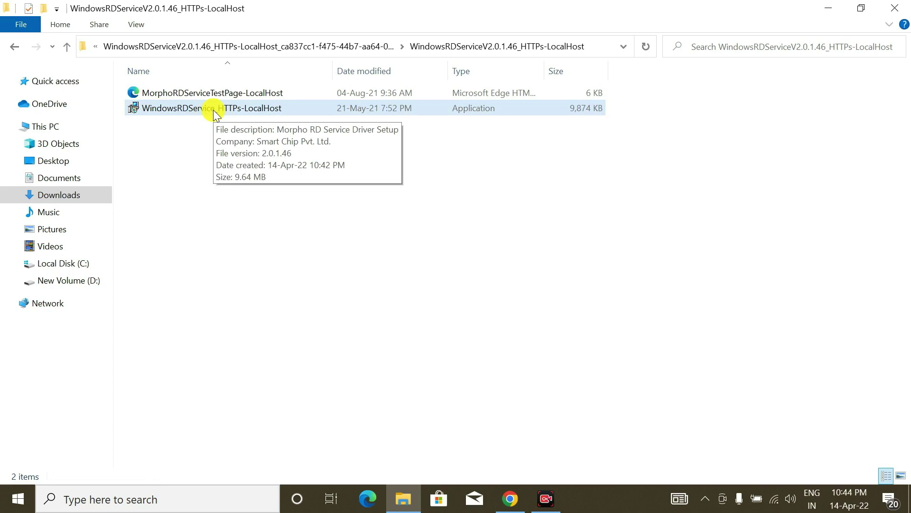
left_click(213, 110)
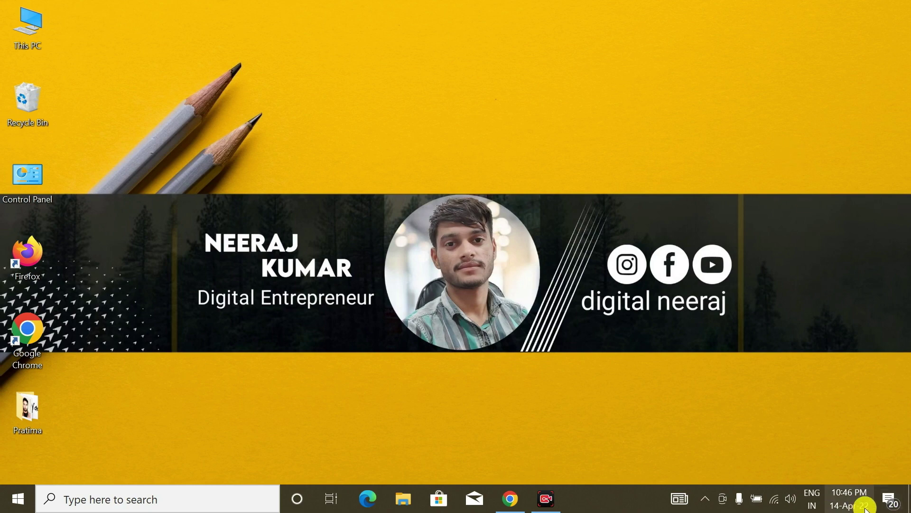
right_click(415, 136)
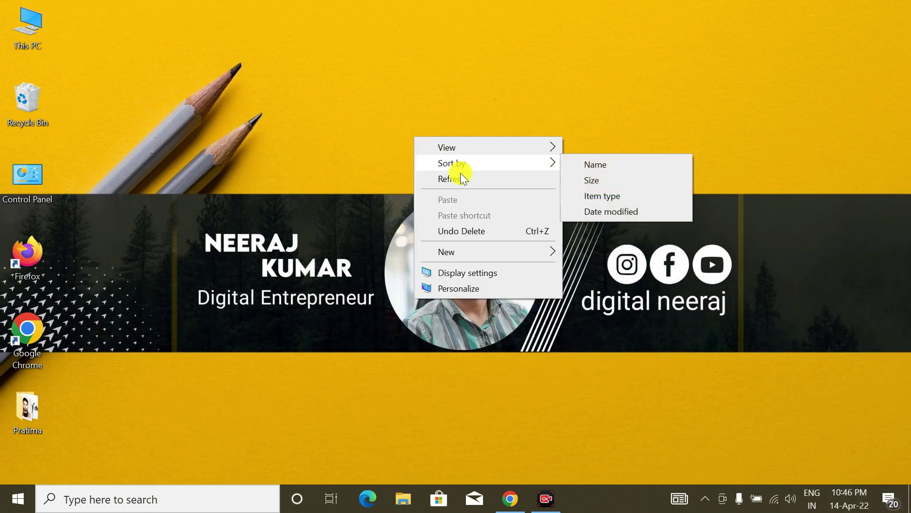
left_click(458, 177)
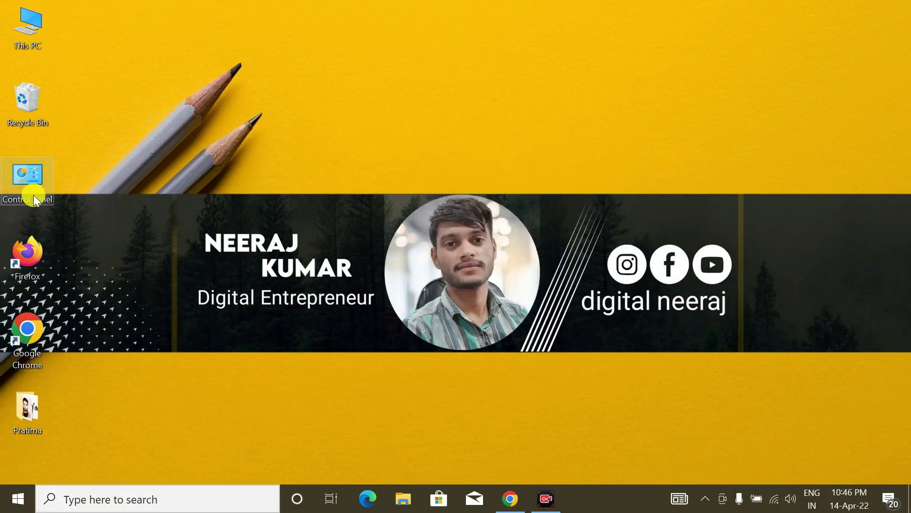
Step: Set the time zone to (UTC+05:30) Chennai, Kolkata, Mumbai, New Delhi in Control Panel's date and time settings
double_click(33, 190)
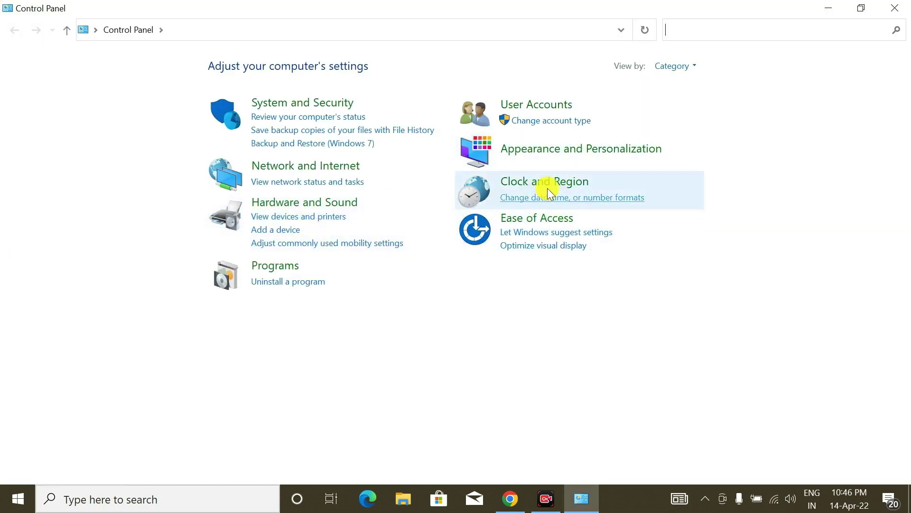
left_click(539, 184)
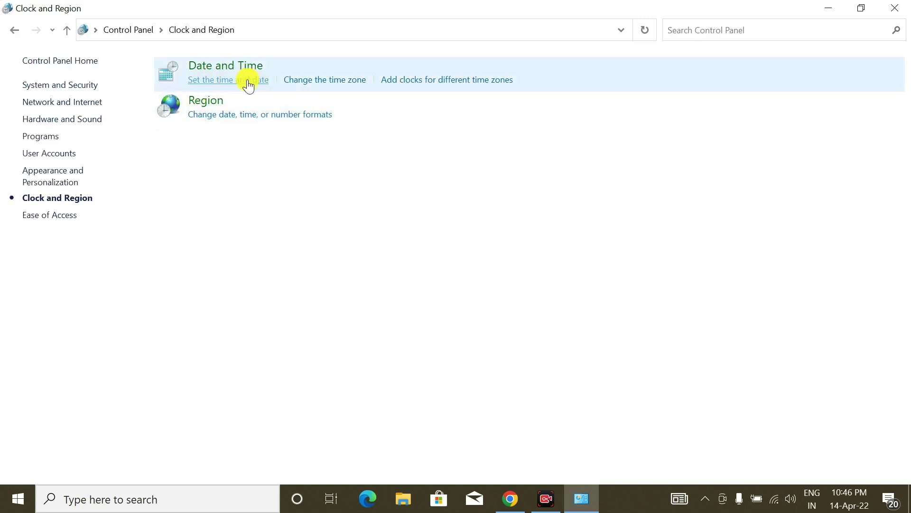
left_click(228, 81)
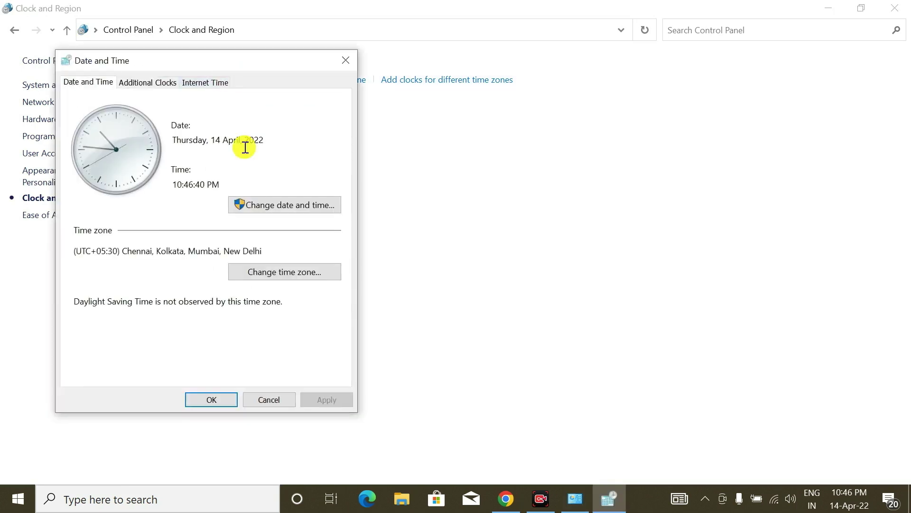
left_click(300, 274)
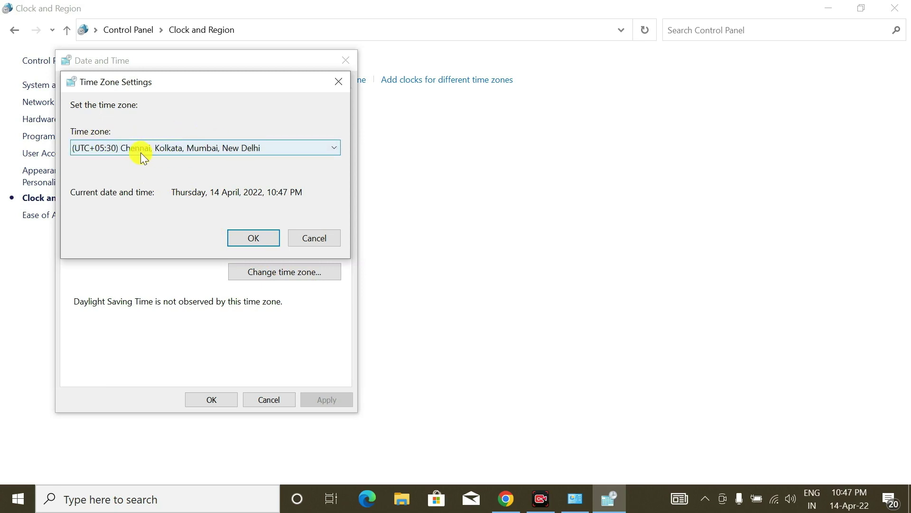
left_click(296, 149)
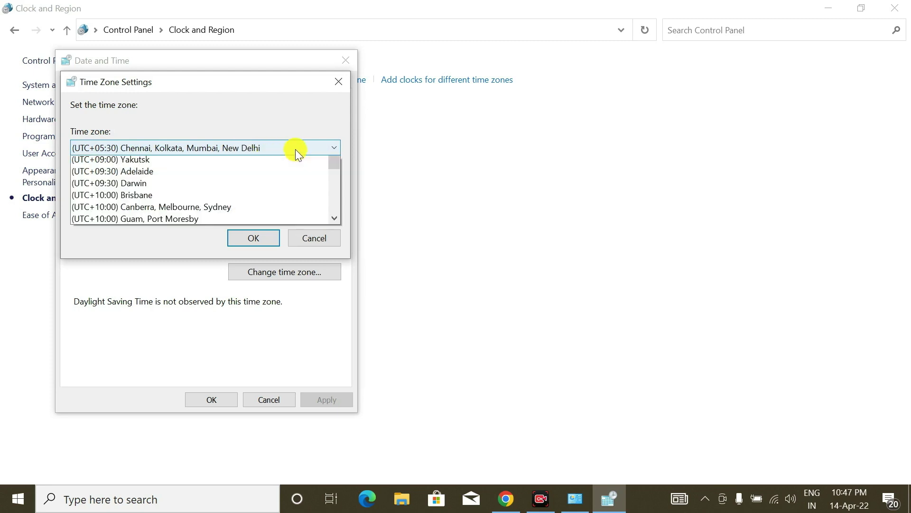
left_click(198, 165)
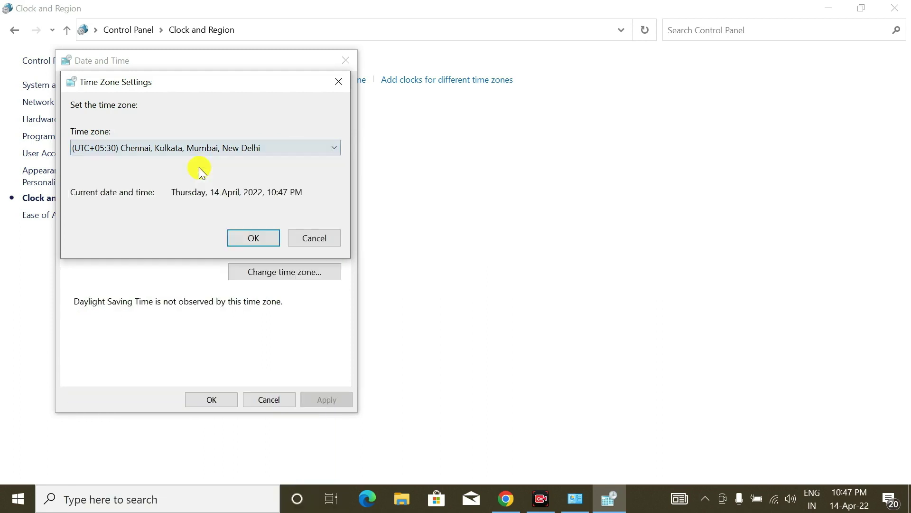
left_click(255, 238)
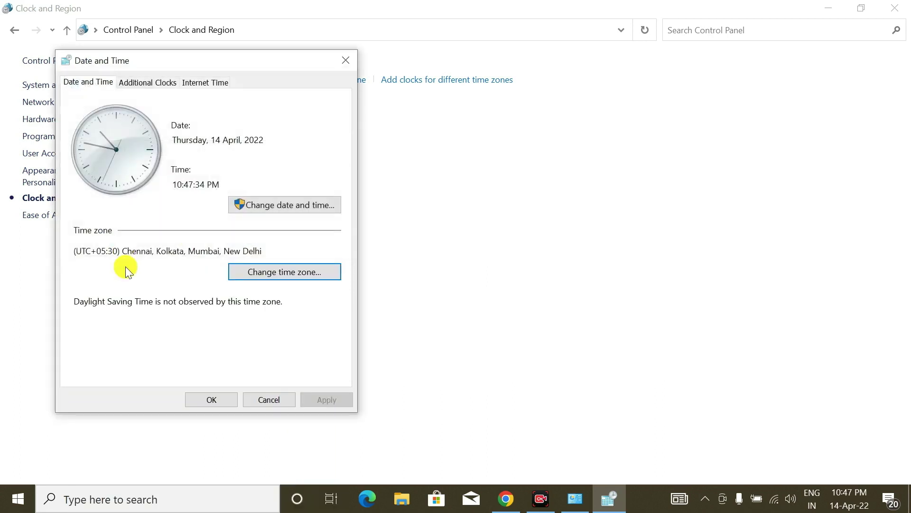
Step: Try to synchronize the clock immediately with the time.windows.com server, accept the date and time settings, and close Control Panel
left_click(198, 84)
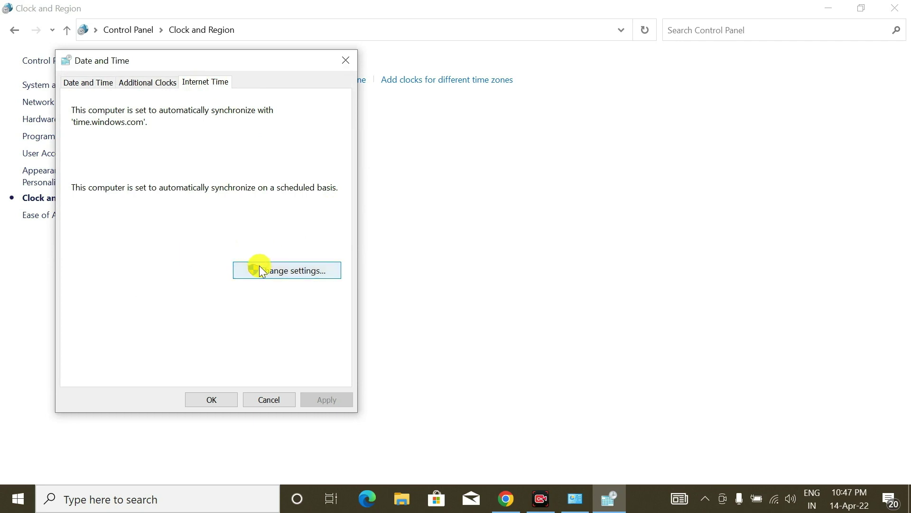
left_click(297, 271)
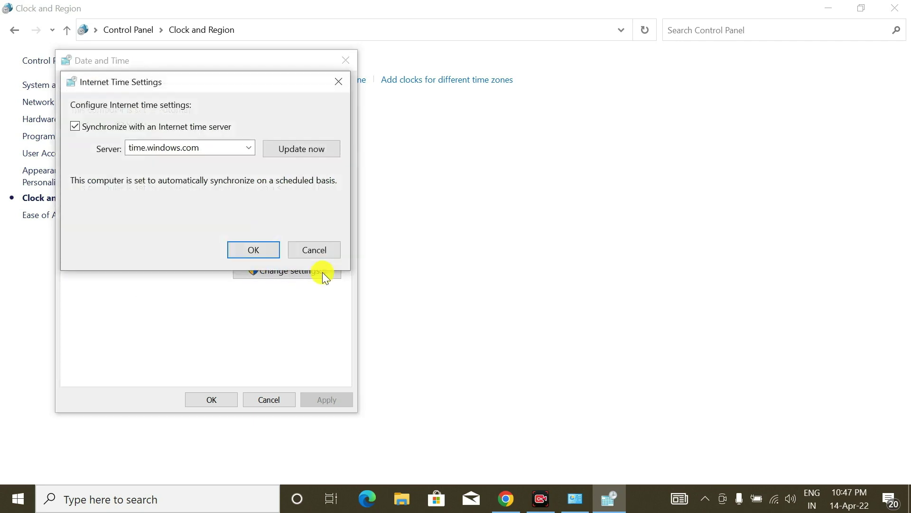
left_click(303, 150)
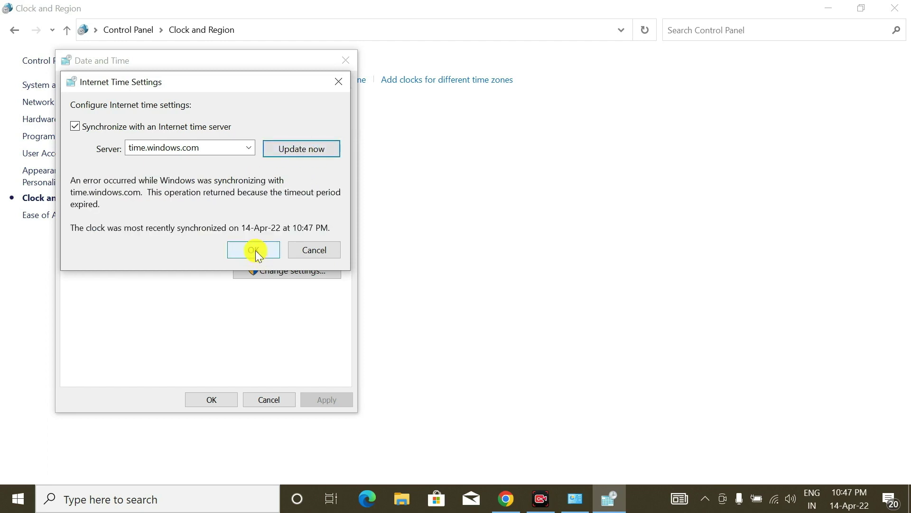
left_click(254, 250)
left_click(211, 399)
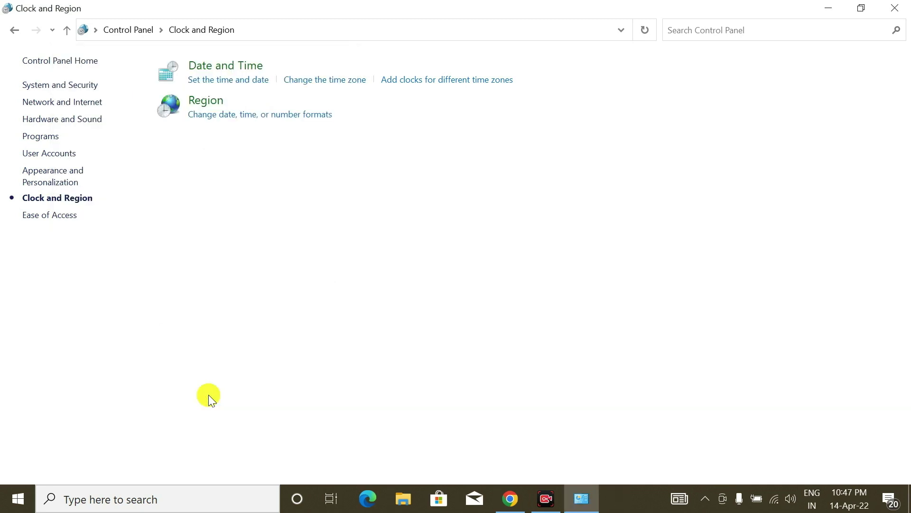
left_click(895, 8)
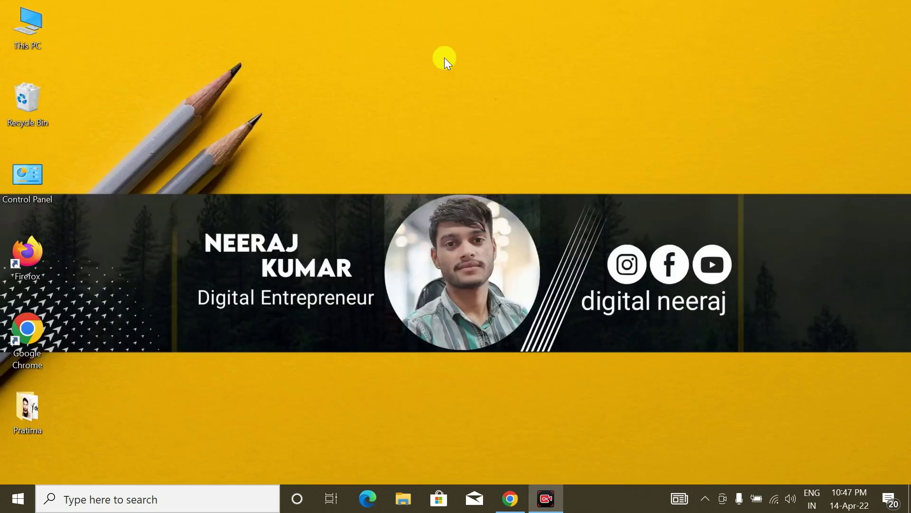
right_click(496, 70)
left_click(547, 115)
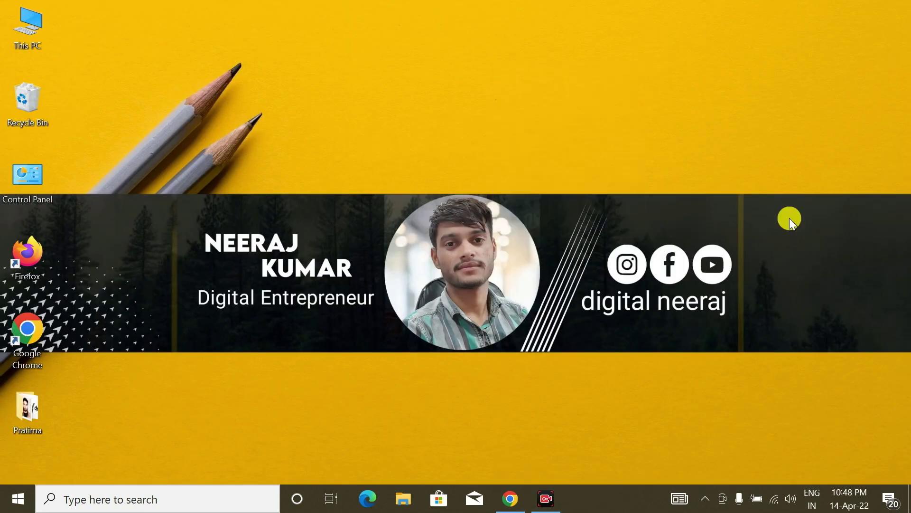
Step: In Chrome, open chrome://flags, find and enable "Allow invalid certificates for resources loaded from localhost", and relaunch the browser
left_click(512, 497)
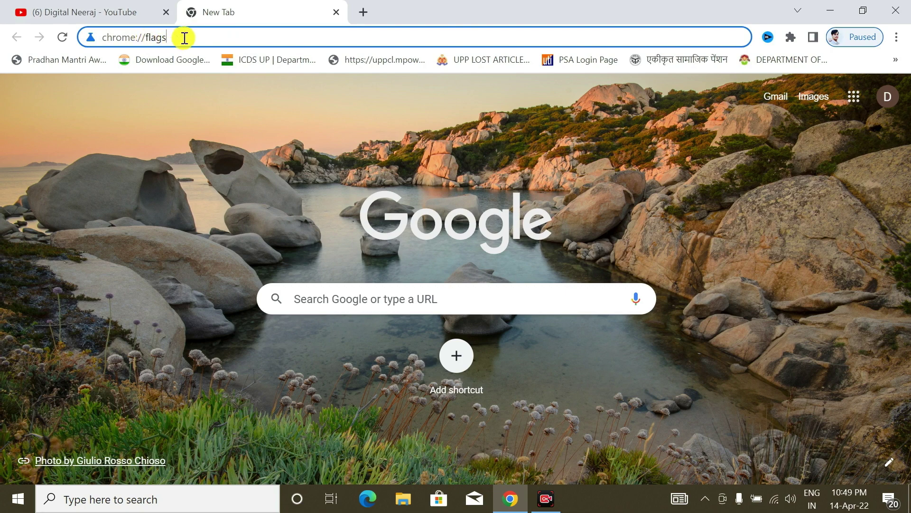
key("Return")
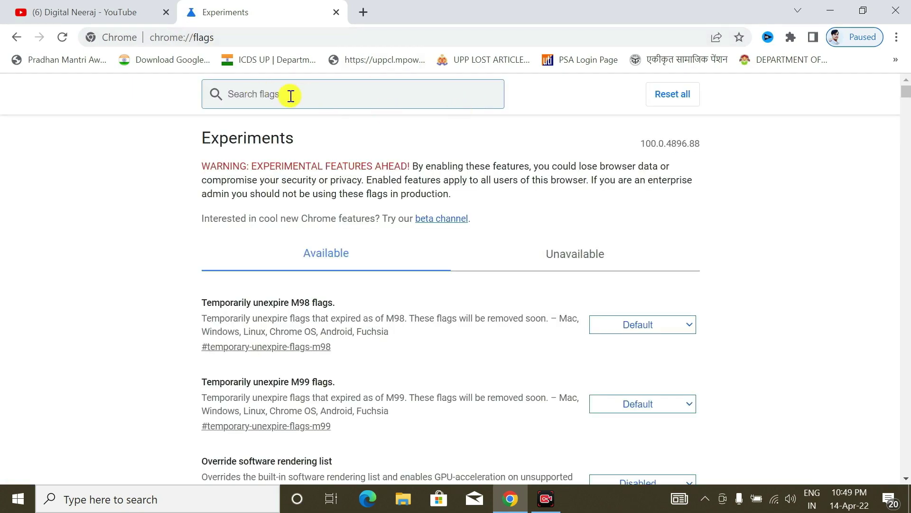
type("inv")
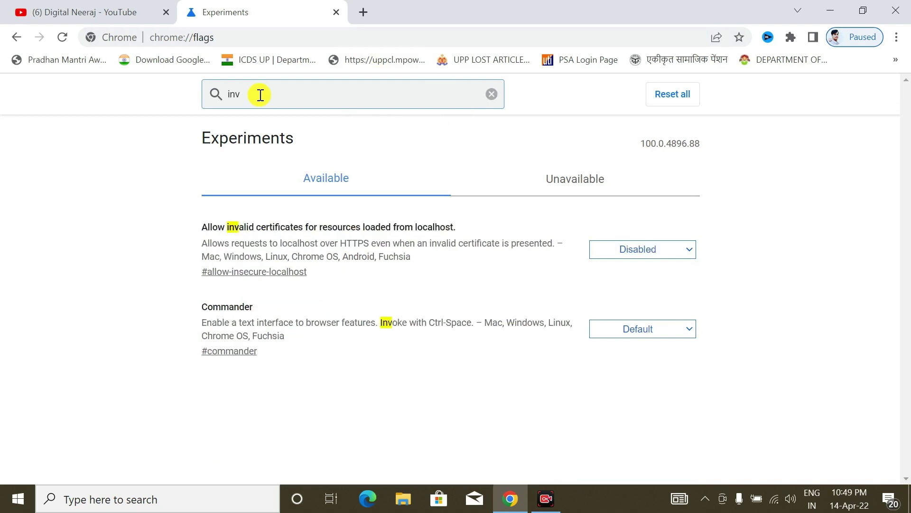
left_click(648, 250)
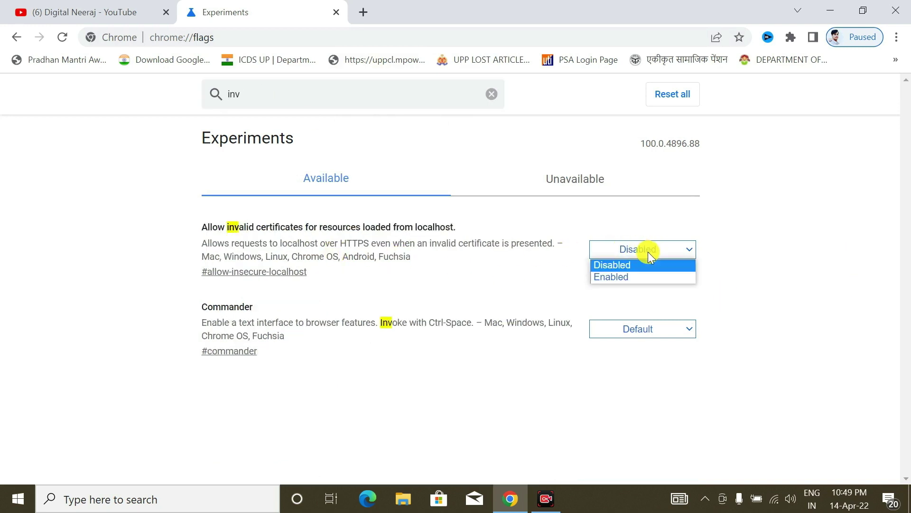
left_click(612, 276)
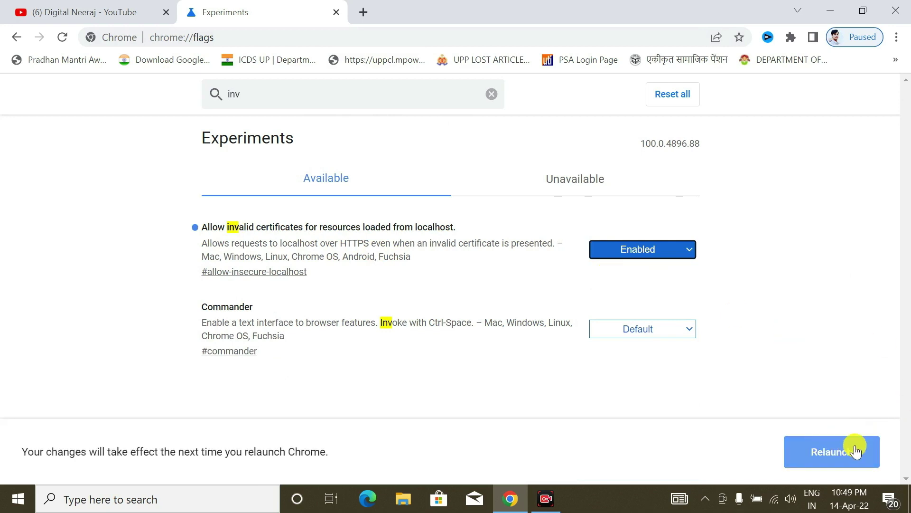
left_click(824, 449)
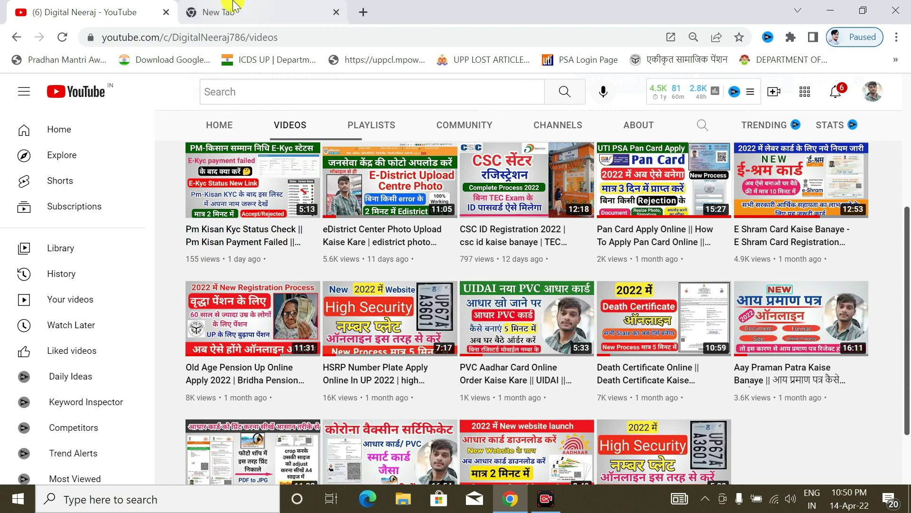
Step: Open the pmkisan.gov.in home page and sign in to the CSC dashboard through CSC Login, filling in the Digital Seva Connect captcha
left_click(235, 7)
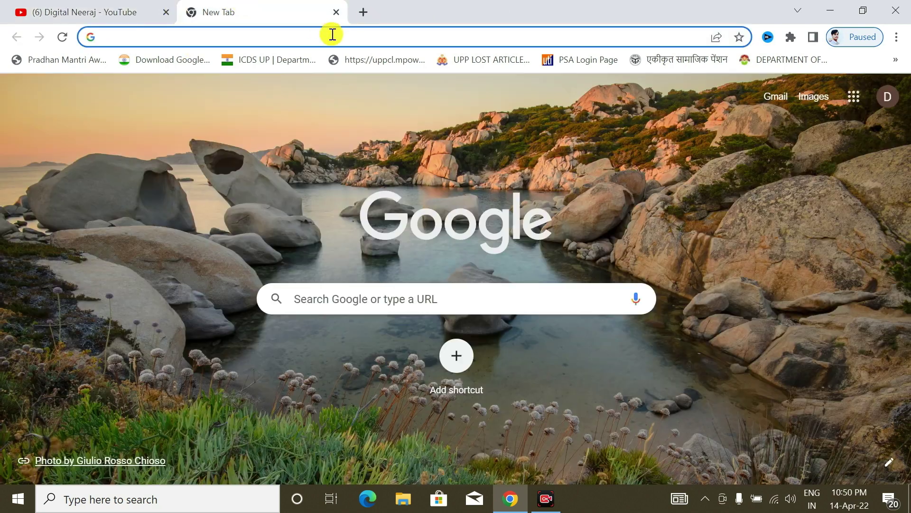
left_click(332, 33)
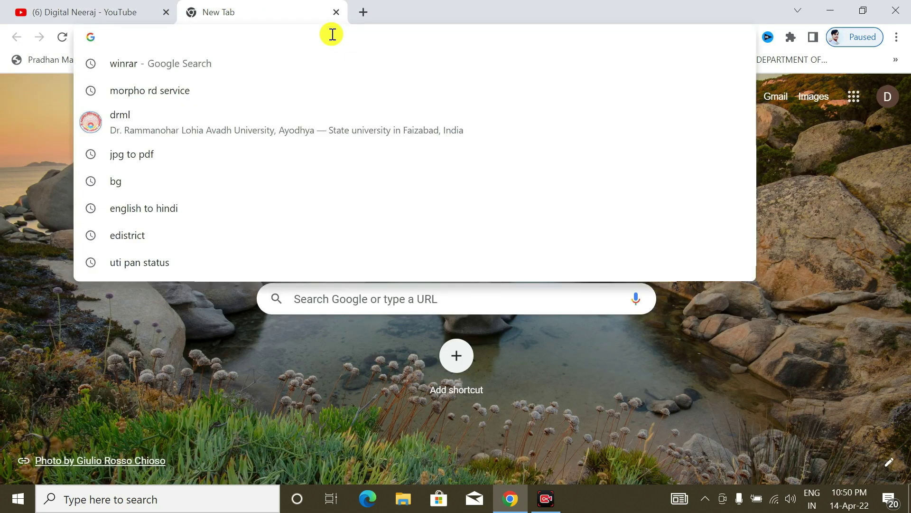
type("pmkisan.gov.in/NewHome3.aspx")
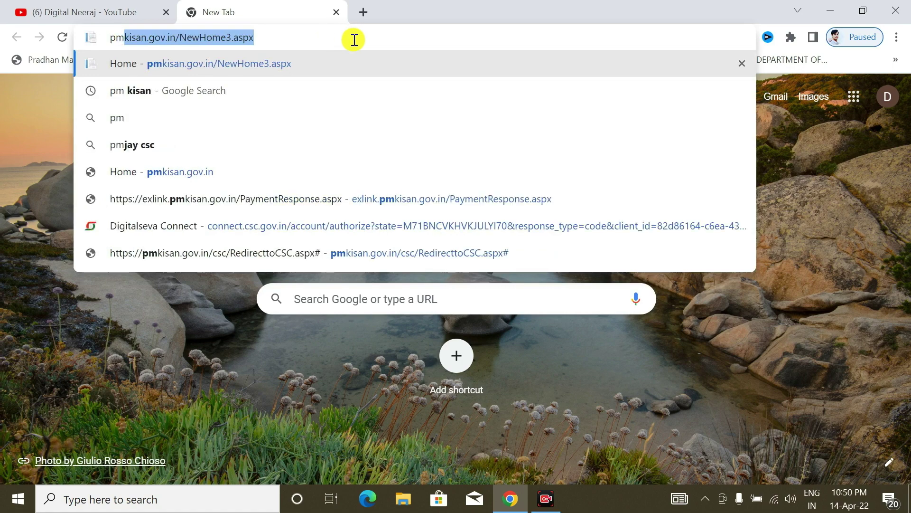
left_click(186, 170)
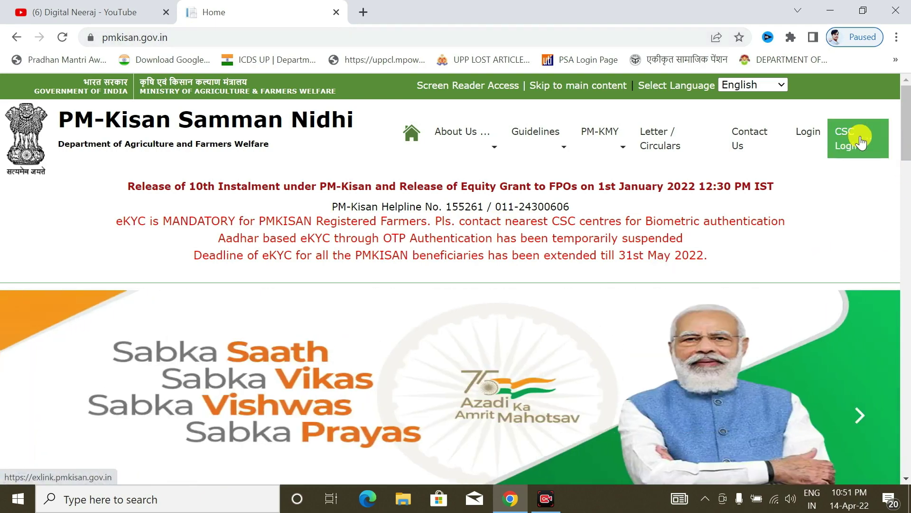
left_click(860, 142)
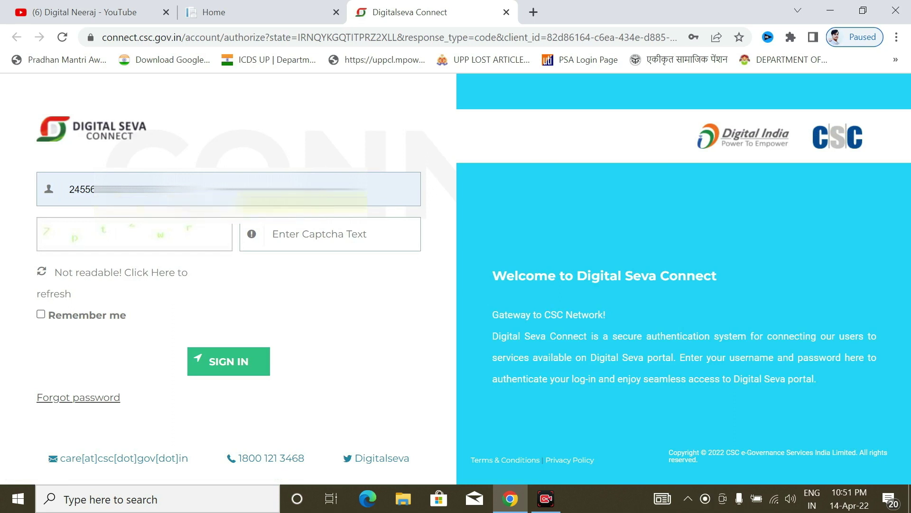
left_click(323, 229)
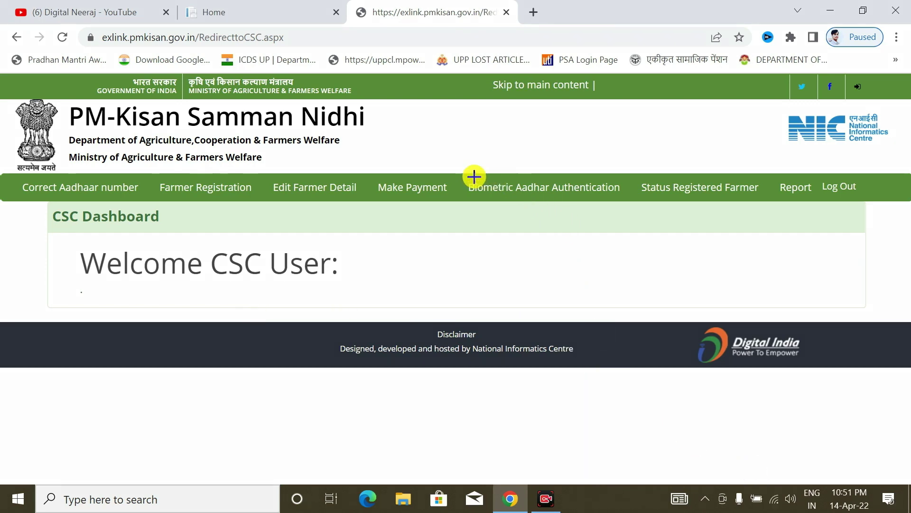
mouse_move(465, 175)
left_mouse_down()
mouse_move(520, 201)
mouse_move(622, 201)
left_mouse_up()
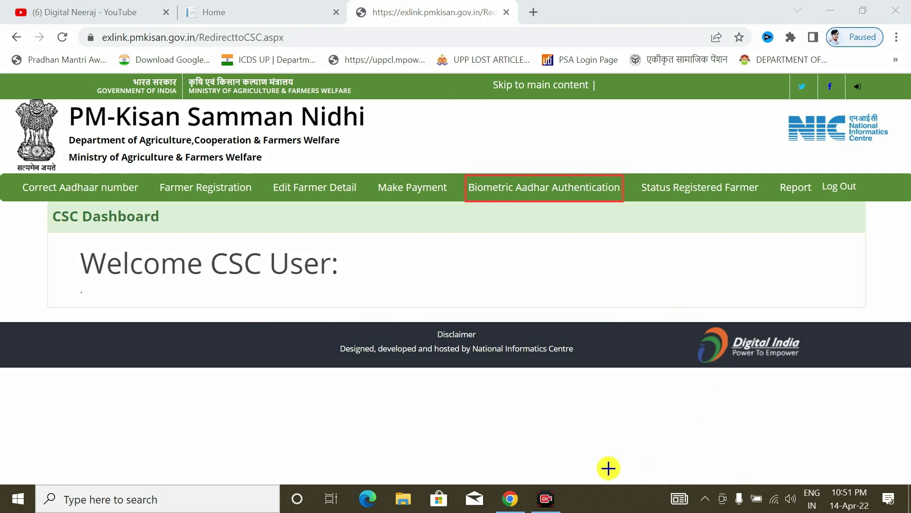